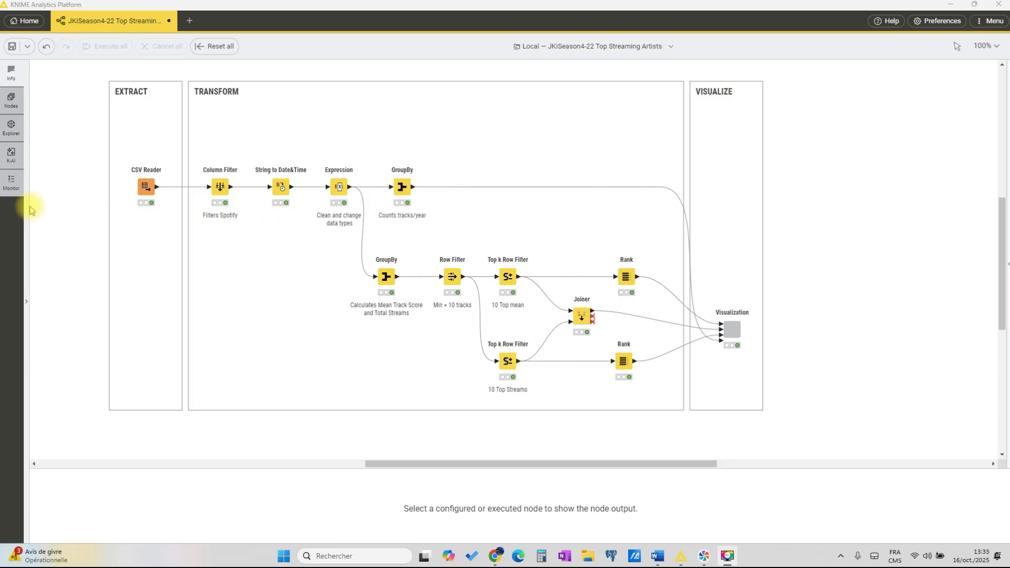
# Step: Read the workflow's description of Challenge 22 and its objectives, and collapse the description again
pyautogui.click(58, 196)
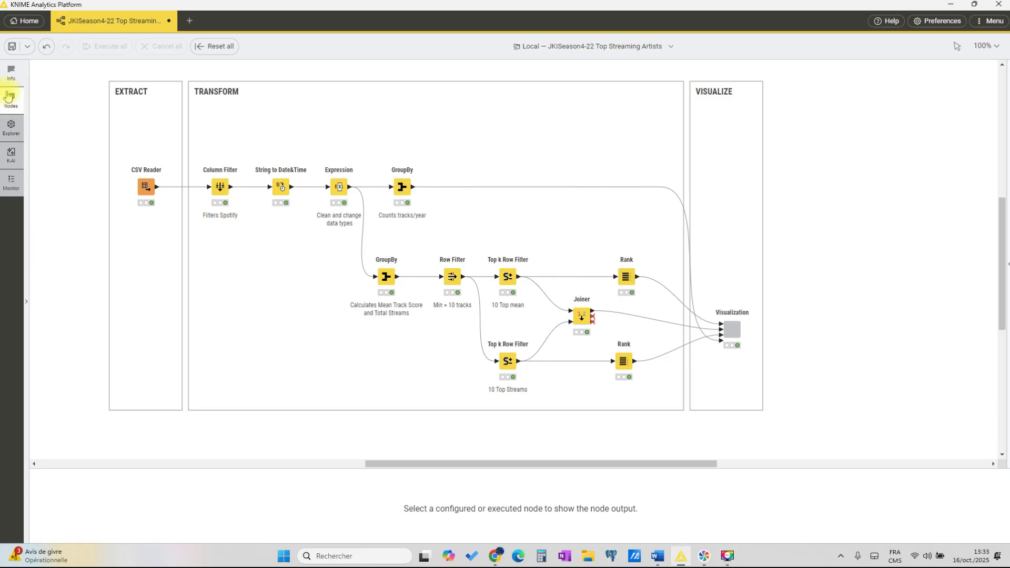
pyautogui.click(11, 71)
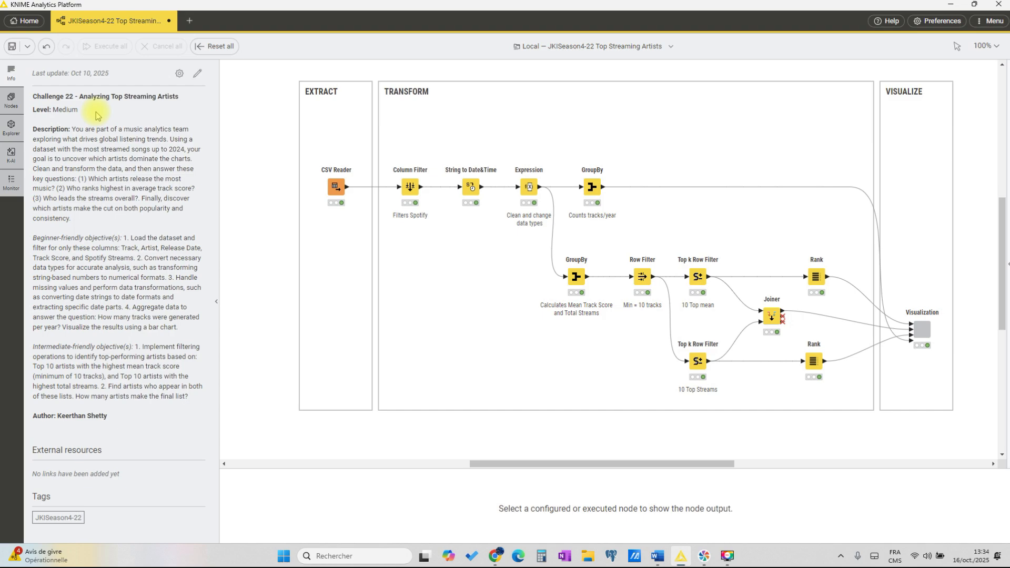
pyautogui.click(215, 302)
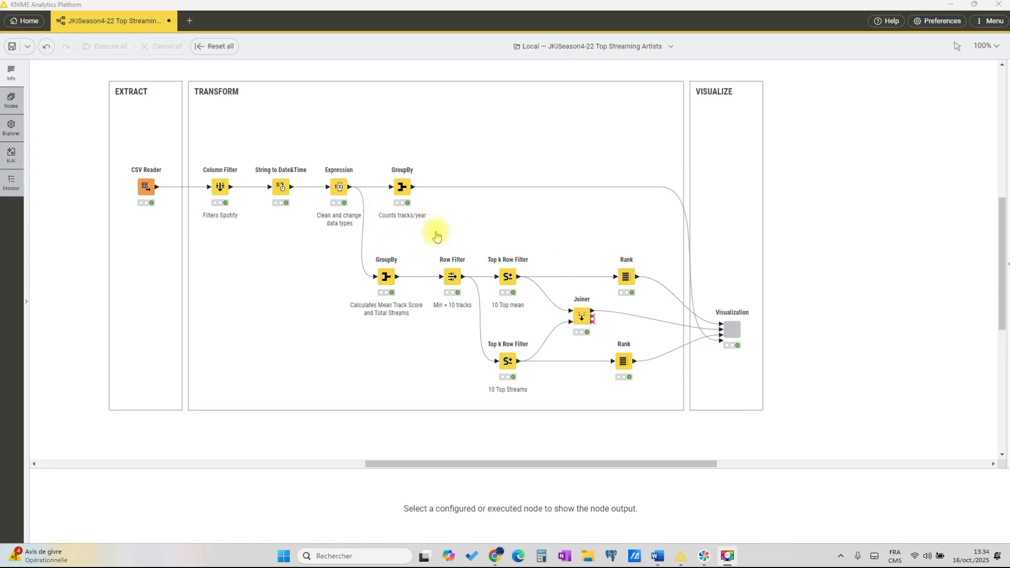
# Step: Show the CSV Reader's output table and enlarge the output area to view more rows
pyautogui.click(142, 189)
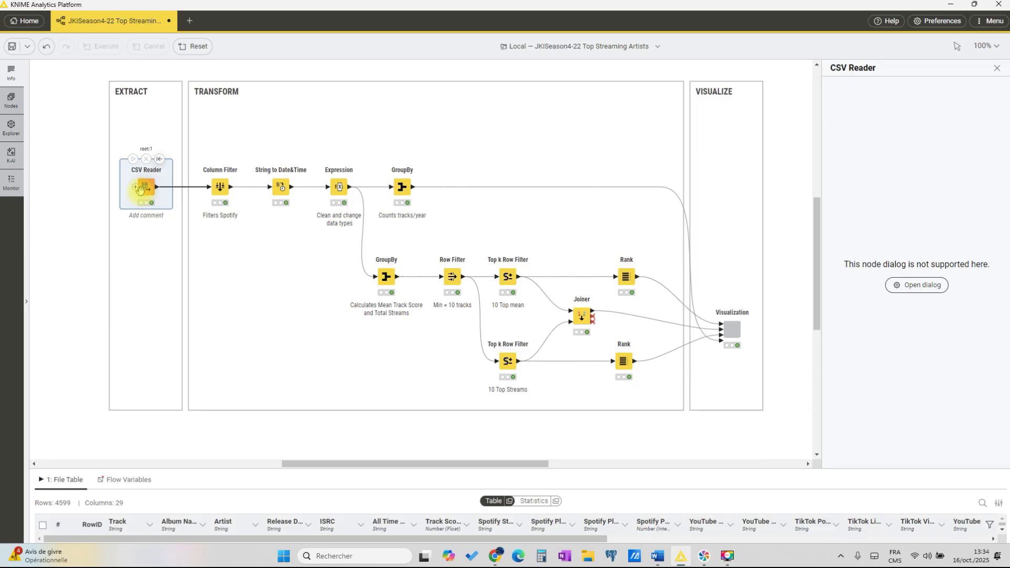
pyautogui.moveTo(510, 470); pyautogui.dragTo(513, 299)
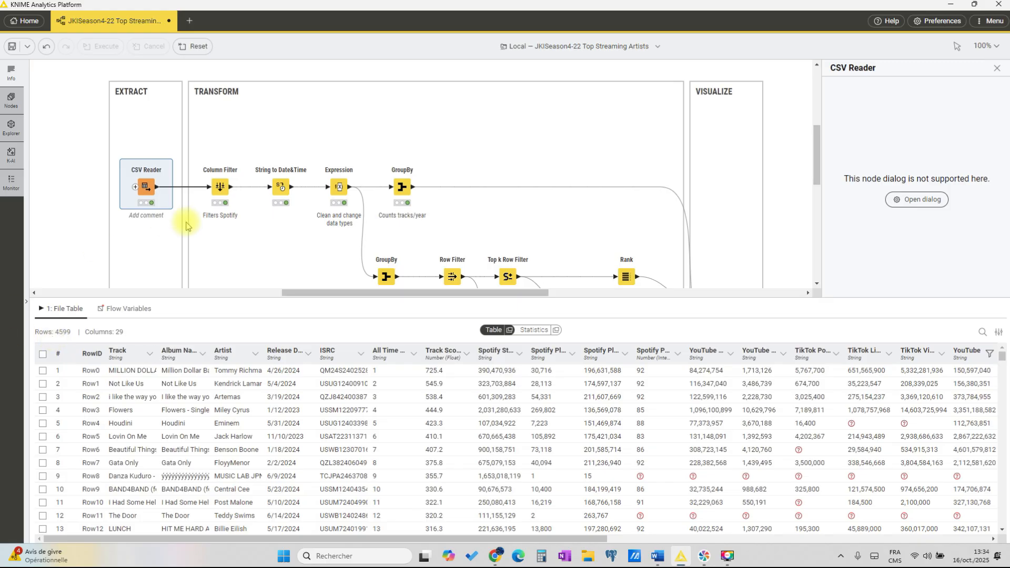
# Step: Inspect the statistics of the Column Filter's output in a separate window, checking the Release Date column's type, and close it
pyautogui.click(216, 188)
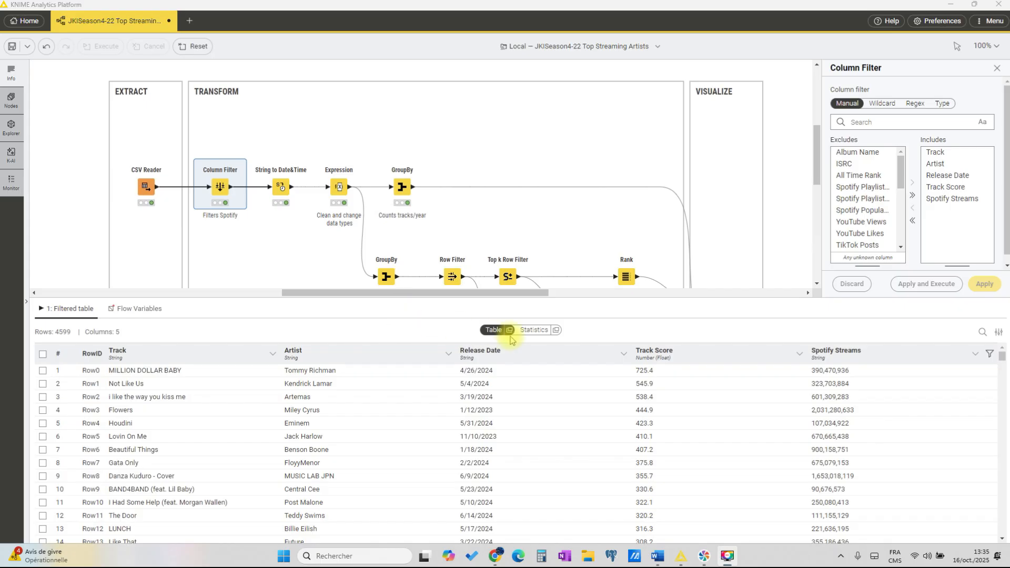
pyautogui.click(555, 330)
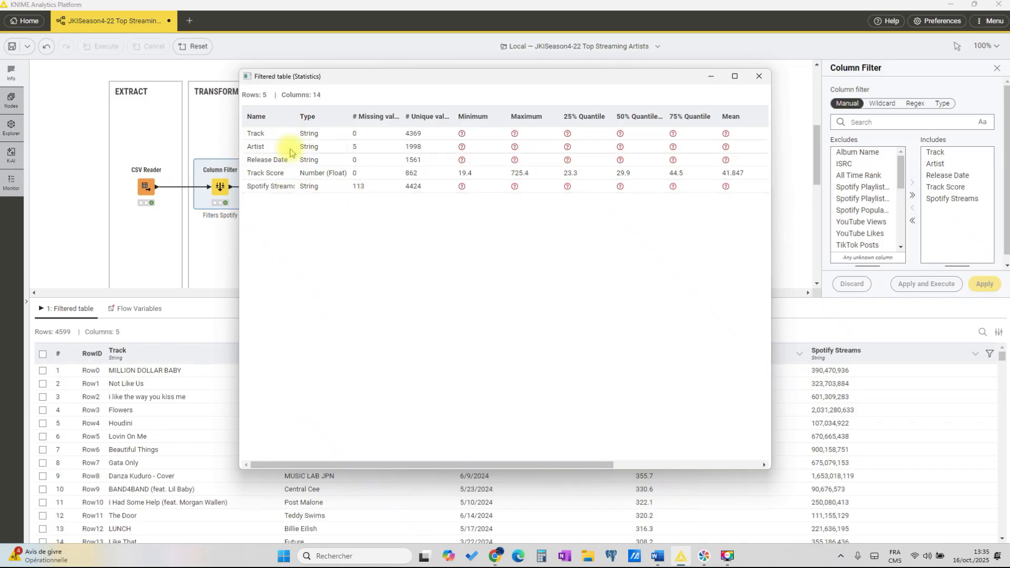
pyautogui.click(267, 163)
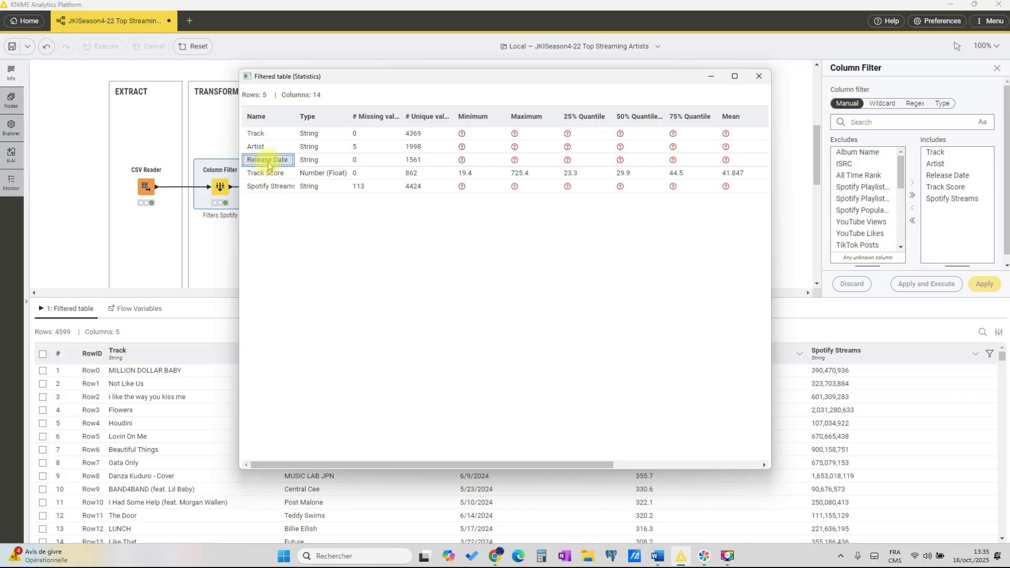
pyautogui.click(305, 164)
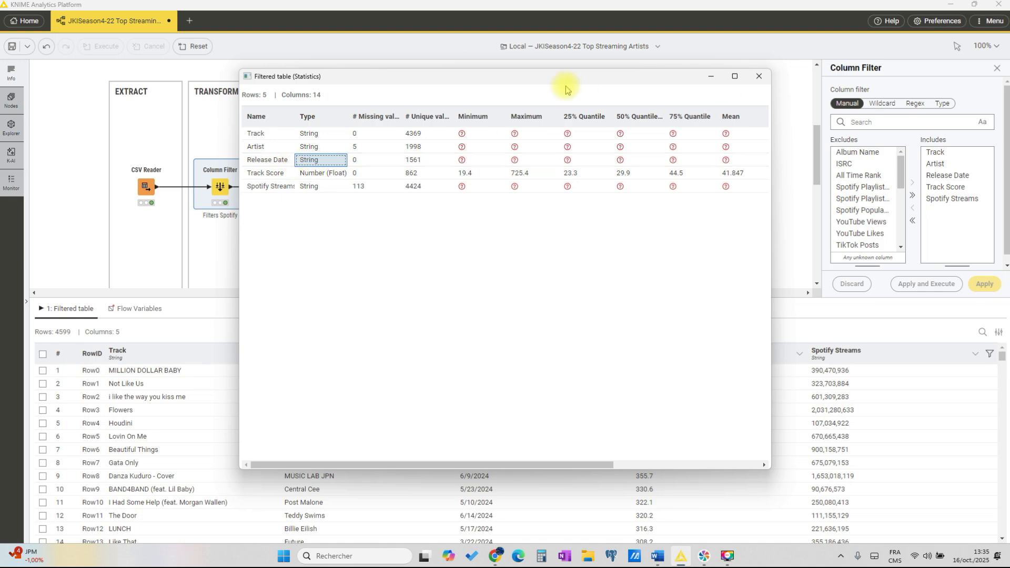
pyautogui.click(757, 82)
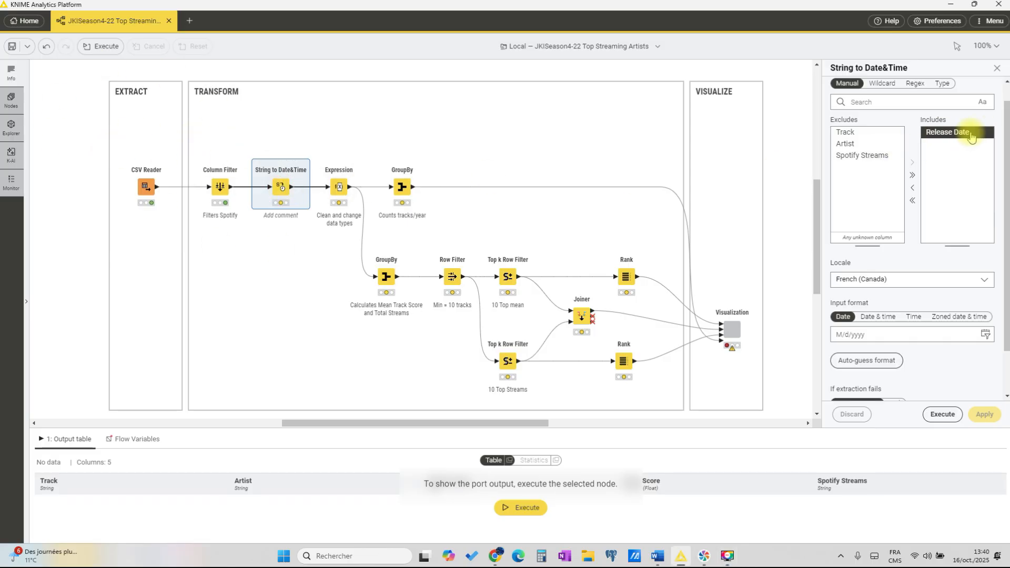
# Step: Auto-guess the date format for Release Date in String to Date&Time, execute the node and enlarge its output table
pyautogui.click(865, 364)
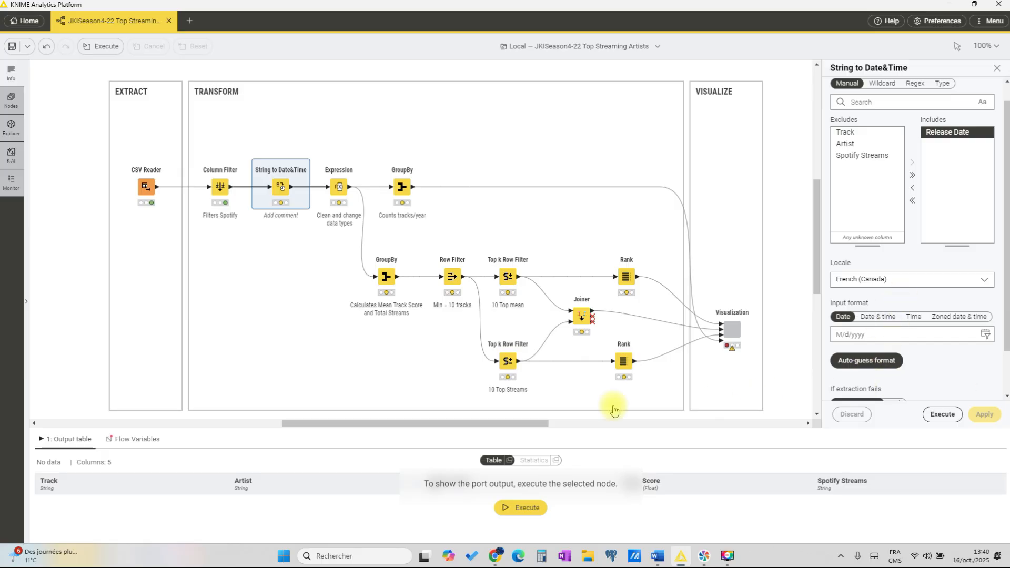
pyautogui.click(267, 158)
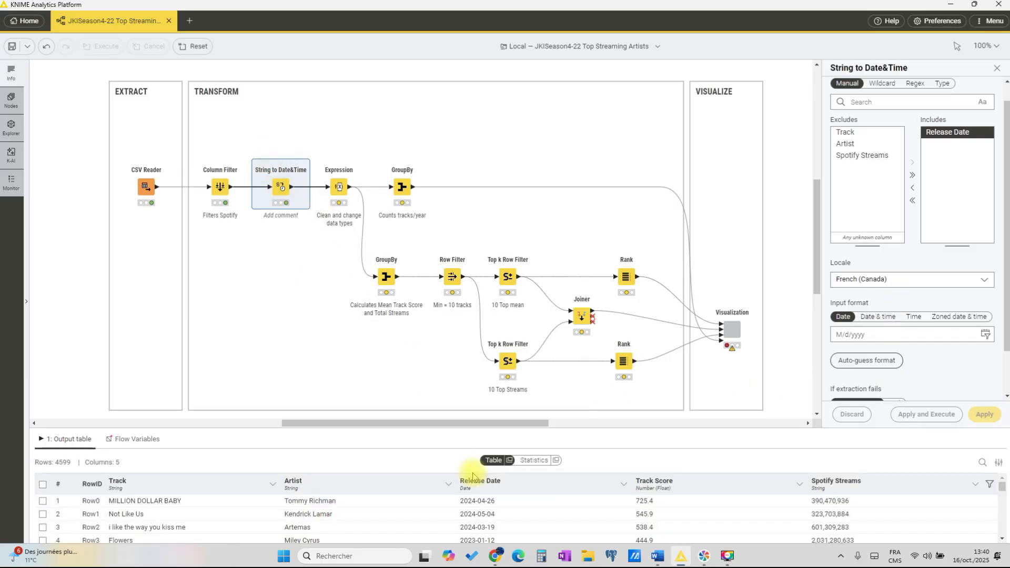
pyautogui.moveTo(559, 429); pyautogui.dragTo(559, 362)
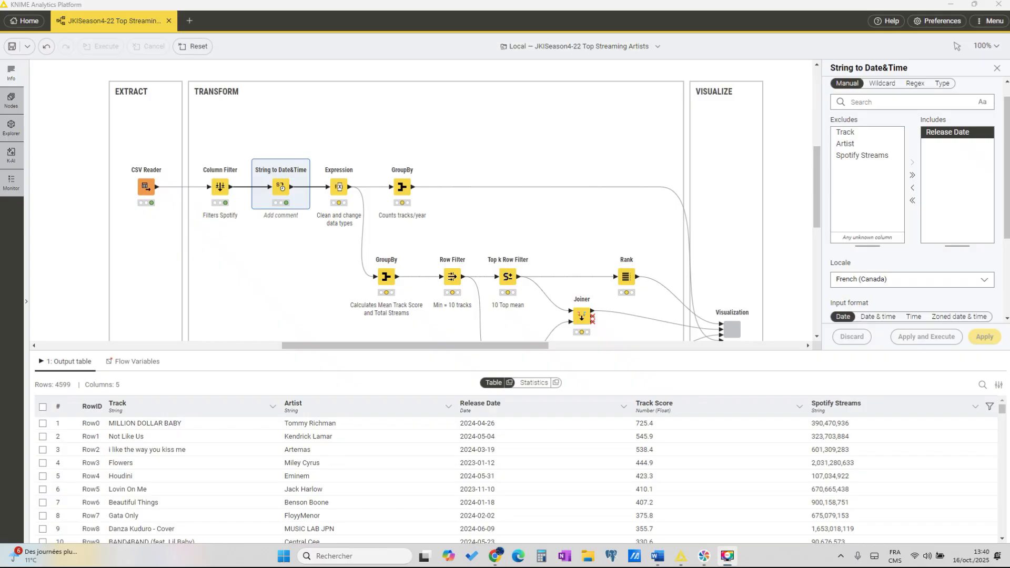
# Step: Open the Expression node's full editor and examine the Spotify Streams conversion in Expression 1 and the String – Extract & Replace functions
pyautogui.click(340, 187)
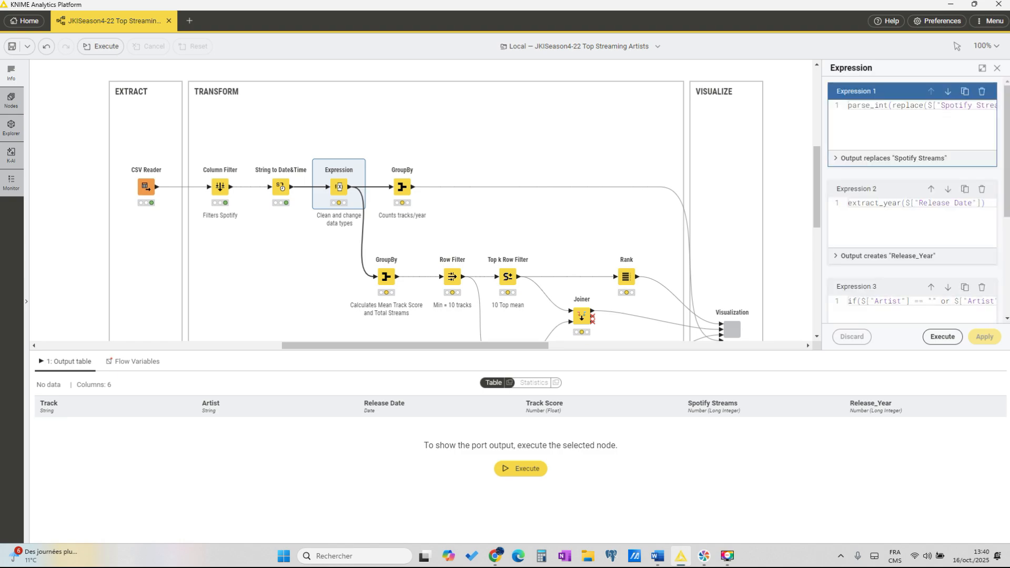
pyautogui.click(982, 68)
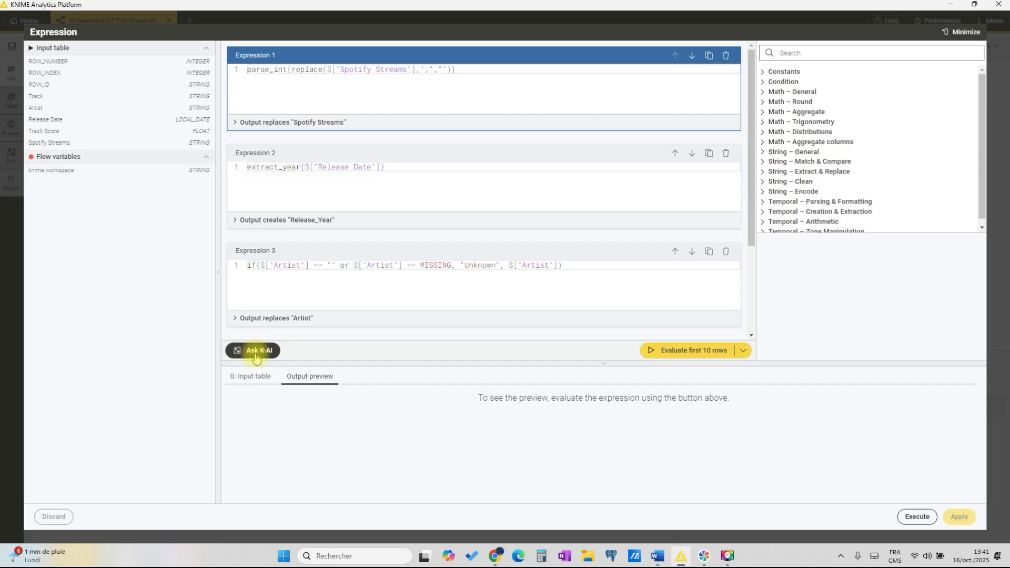
pyautogui.click(765, 173)
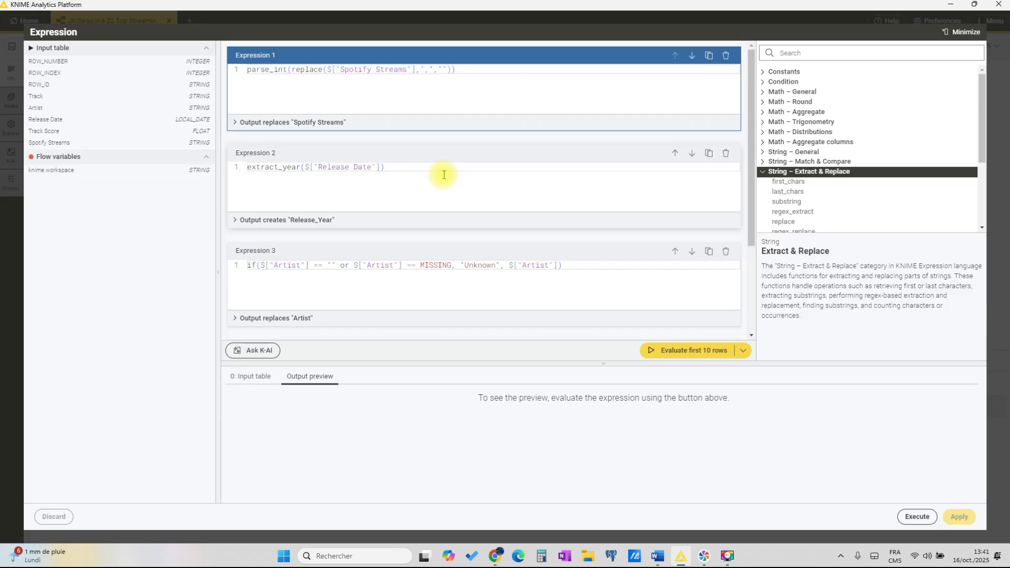
pyautogui.click(292, 82)
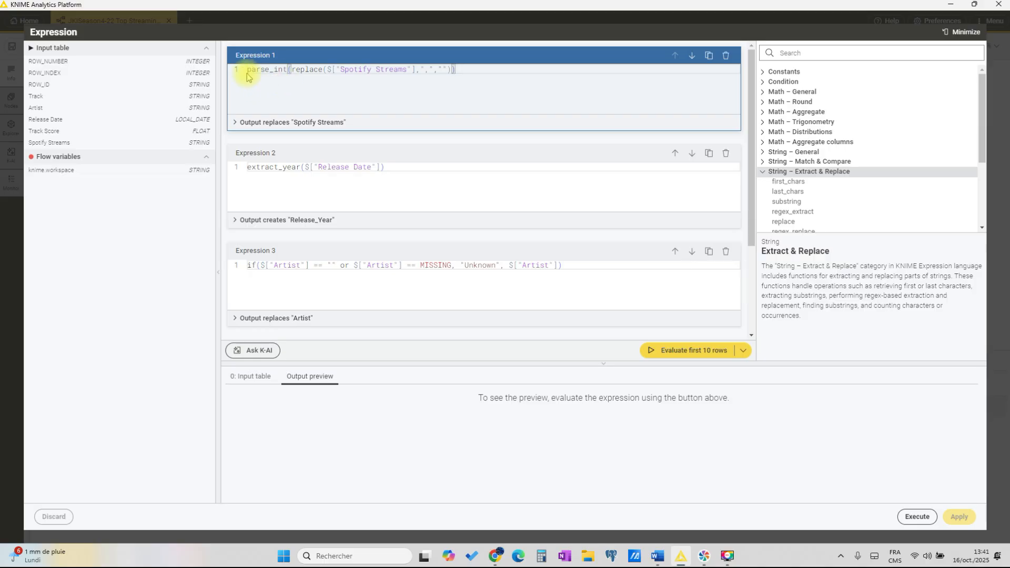
pyautogui.doubleClick(287, 69)
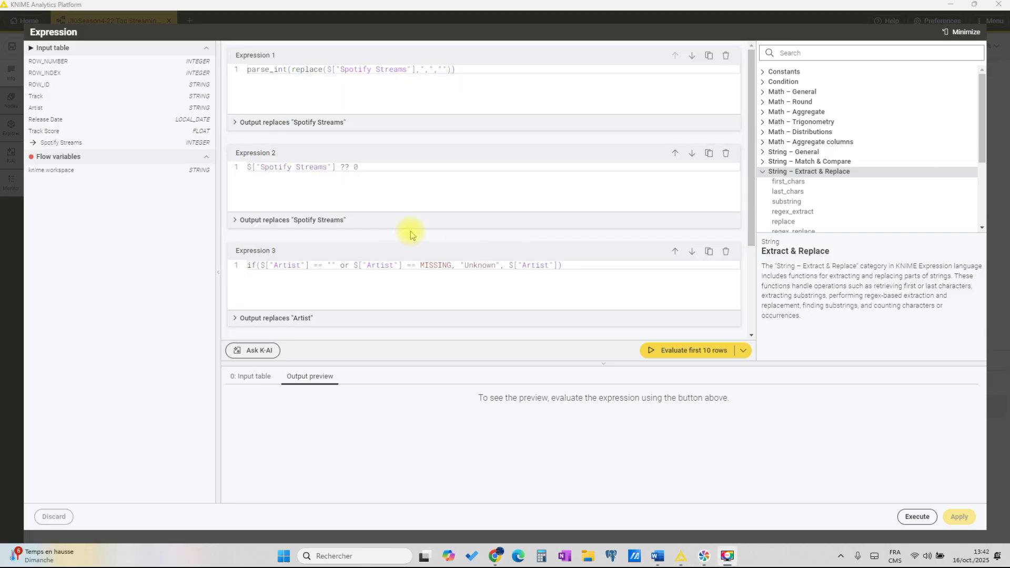
# Step: Examine the missing-value expressions for Spotify Streams and Artist and the release year extraction, and minimize the expression editor
pyautogui.click(371, 167)
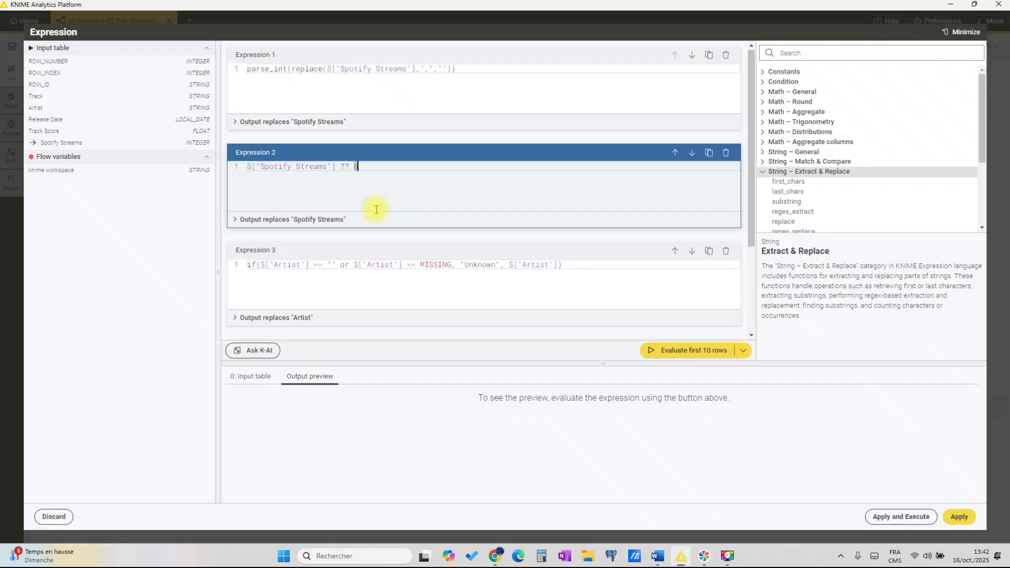
pyautogui.scroll(-1, 376, 209)
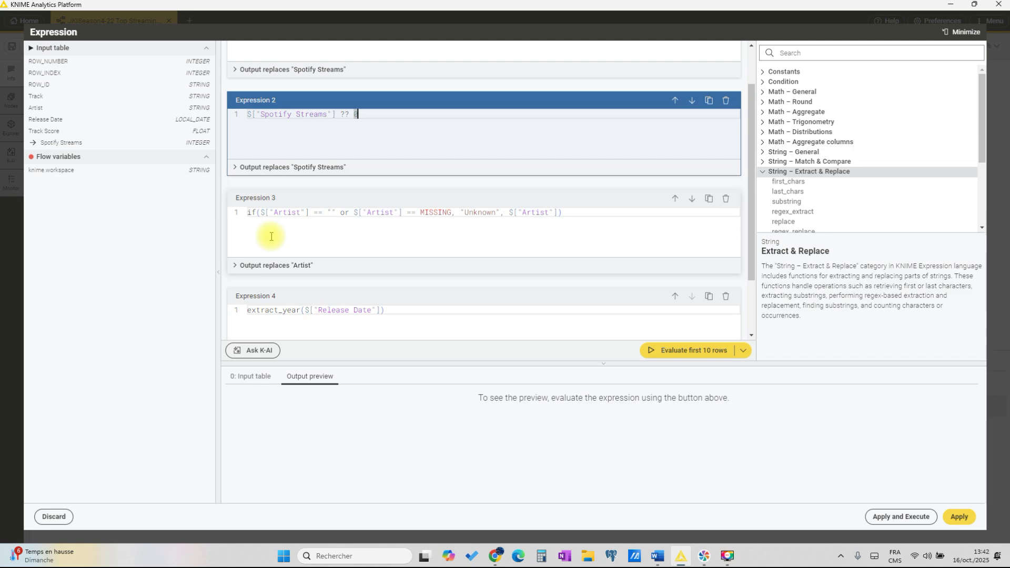
pyautogui.click(289, 235)
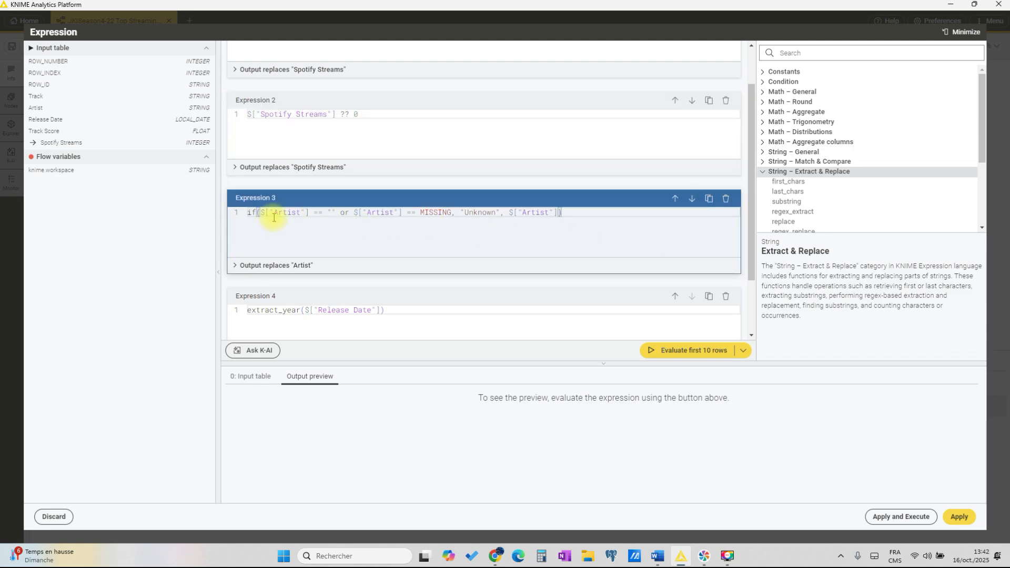
pyautogui.moveTo(464, 214); pyautogui.dragTo(498, 216)
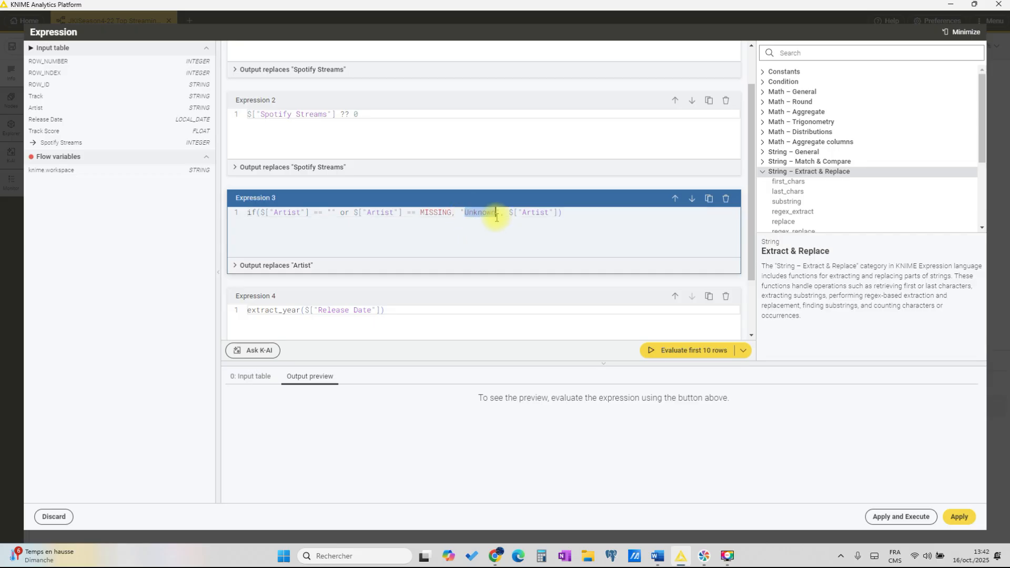
pyautogui.hotkey('shift', 'End')
pyautogui.scroll(-2, 286, 236)
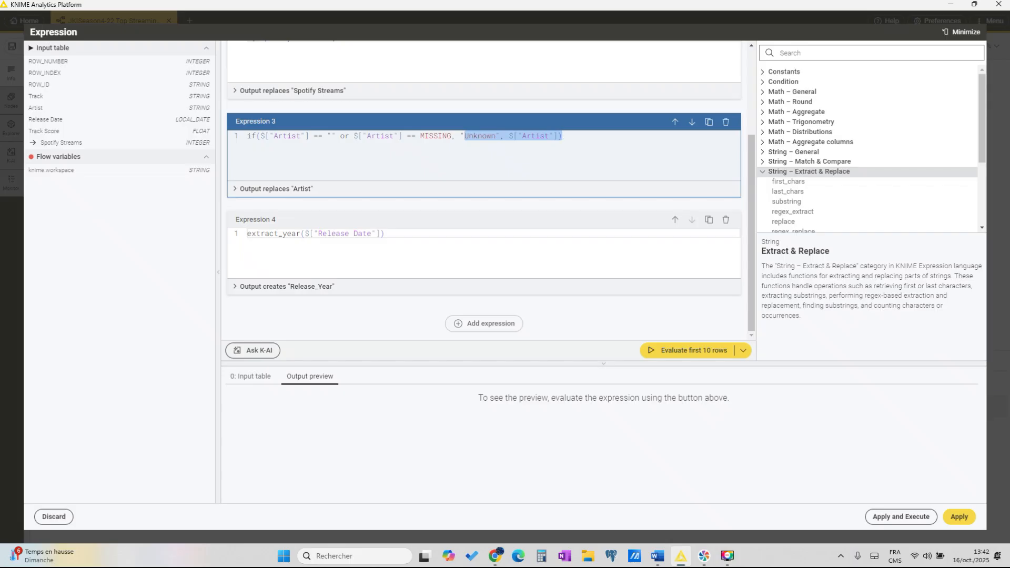
pyautogui.click(962, 31)
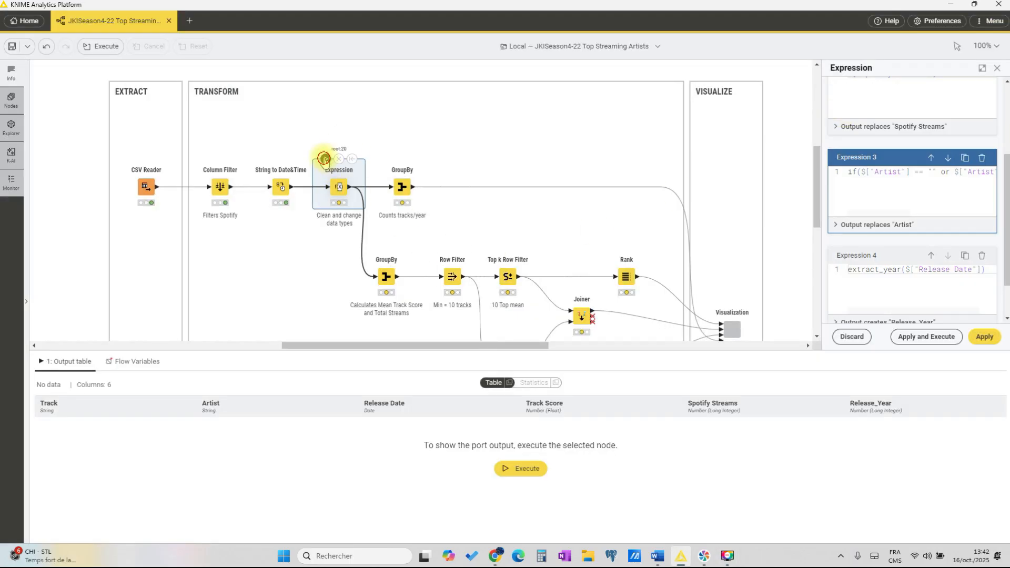
# Step: Execute the Expression node and check its output statistics for missing values in a separate window
pyautogui.click(324, 159)
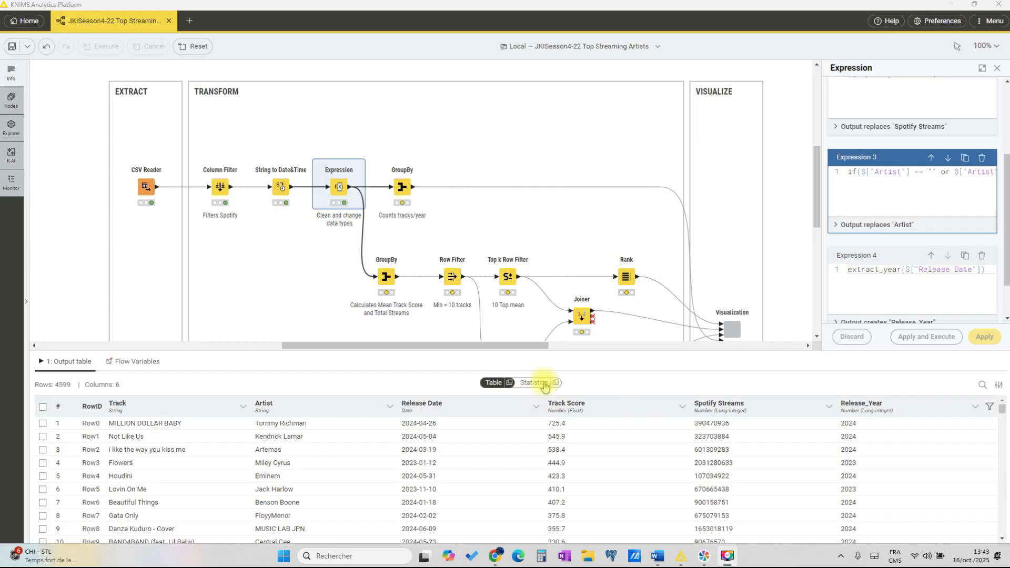
pyautogui.click(554, 383)
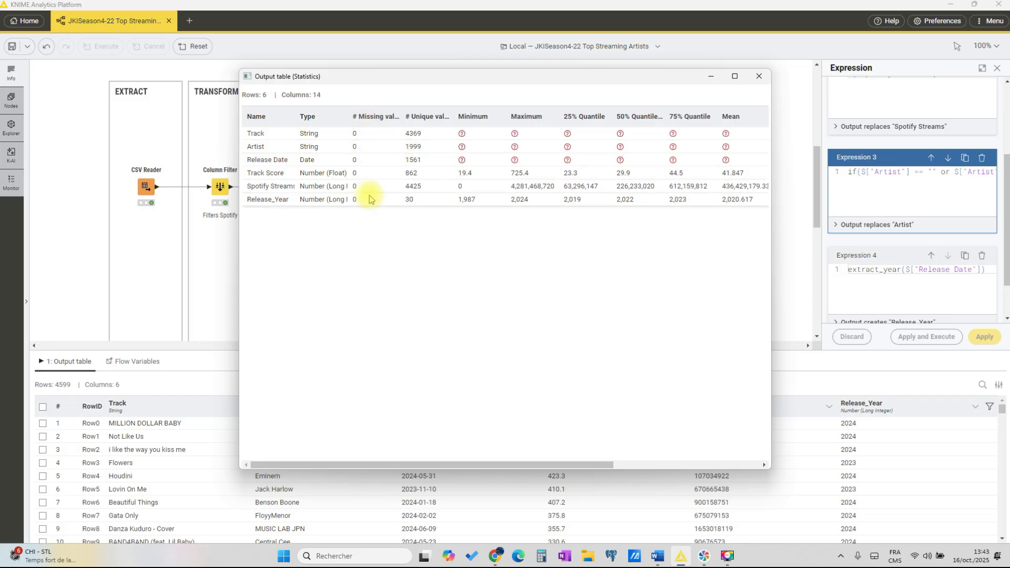
pyautogui.click(759, 76)
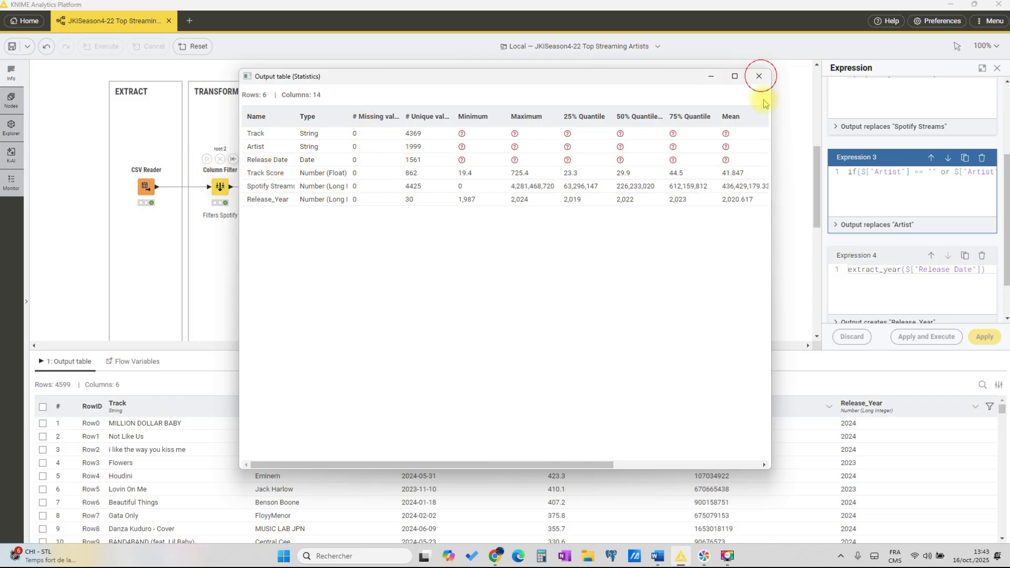
# Step: Sort the Expression output table by Spotify Streams in ascending order and look through its rows
pyautogui.click(752, 404)
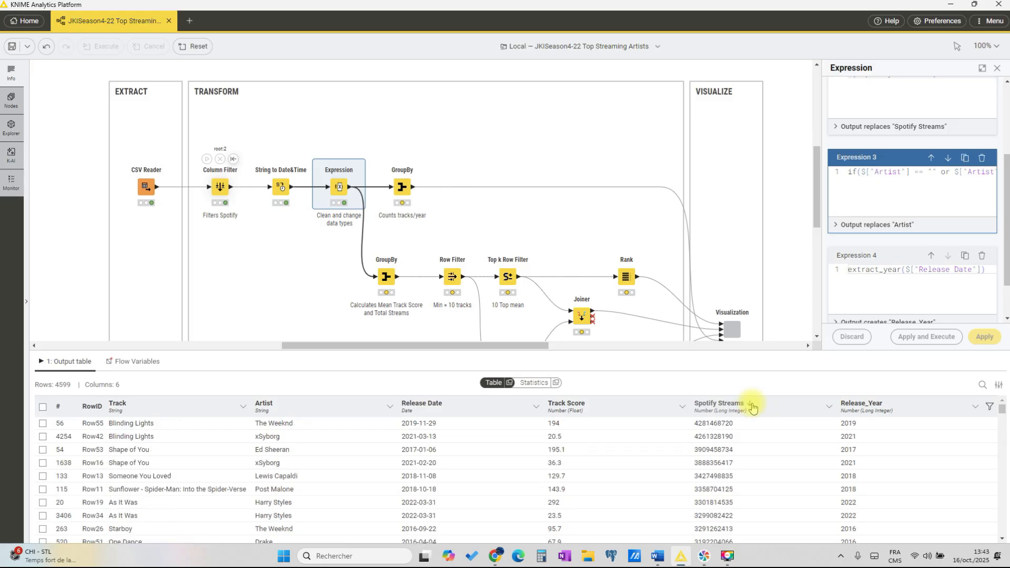
pyautogui.click(751, 404)
pyautogui.scroll(-3, 700, 474)
pyautogui.scroll(5, 699, 463)
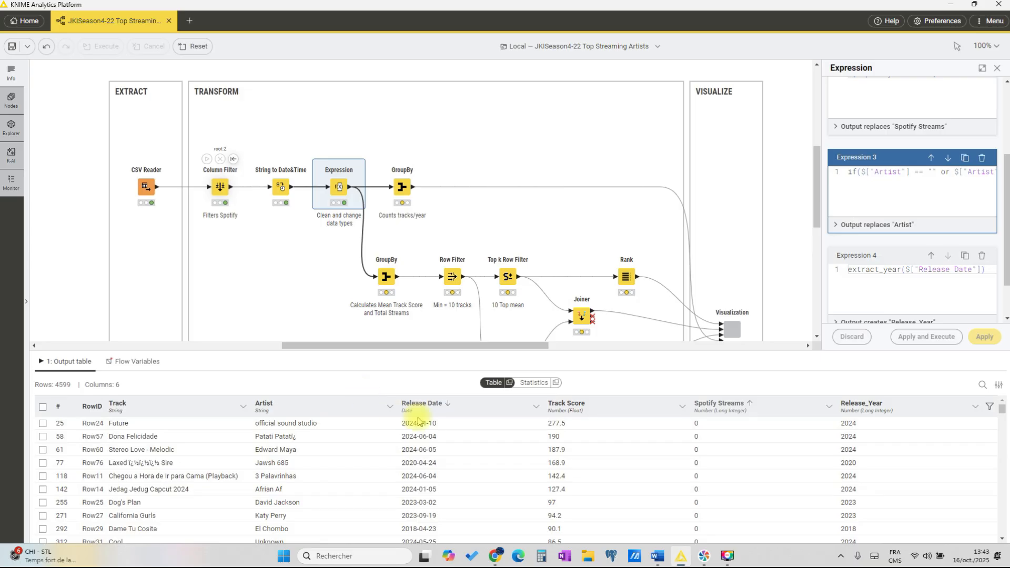
# Step: Show the column filters of the output table and filter the Artist column by "Unknown"
pyautogui.click(990, 406)
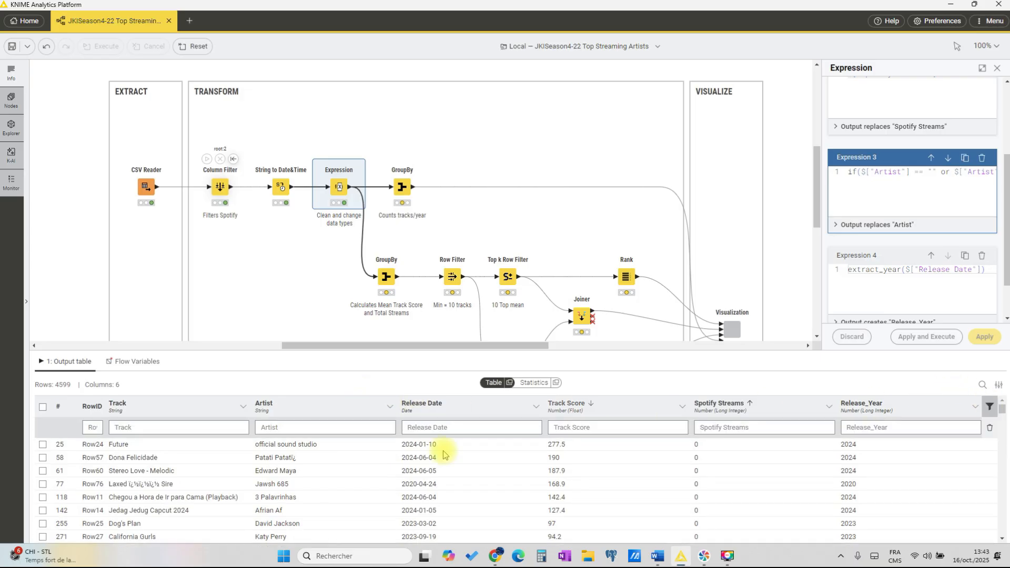
pyautogui.click(280, 427)
pyautogui.write('Unow')
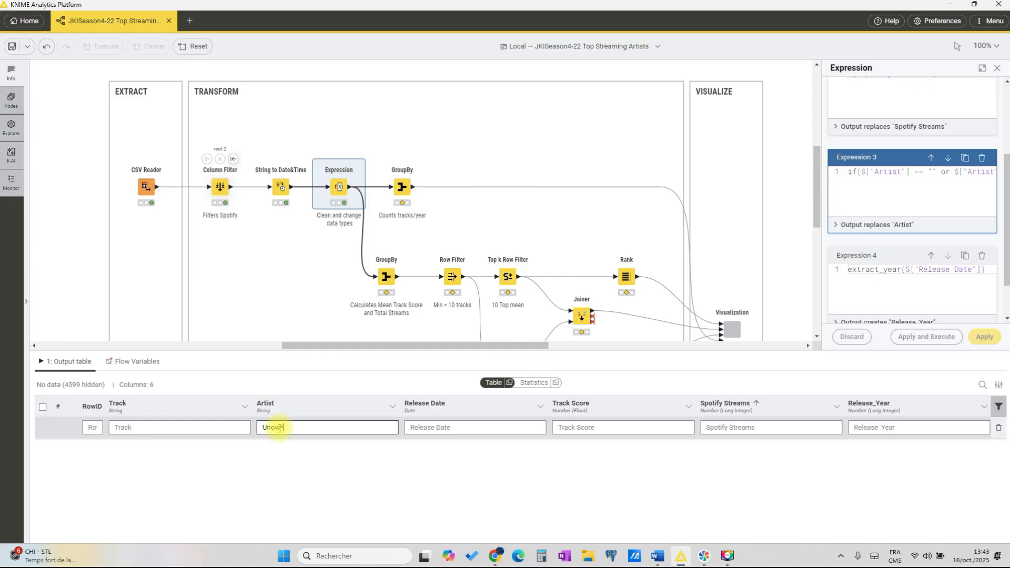
pyautogui.press('BackSpace')
pyautogui.press('BackSpace')
pyautogui.write('known')
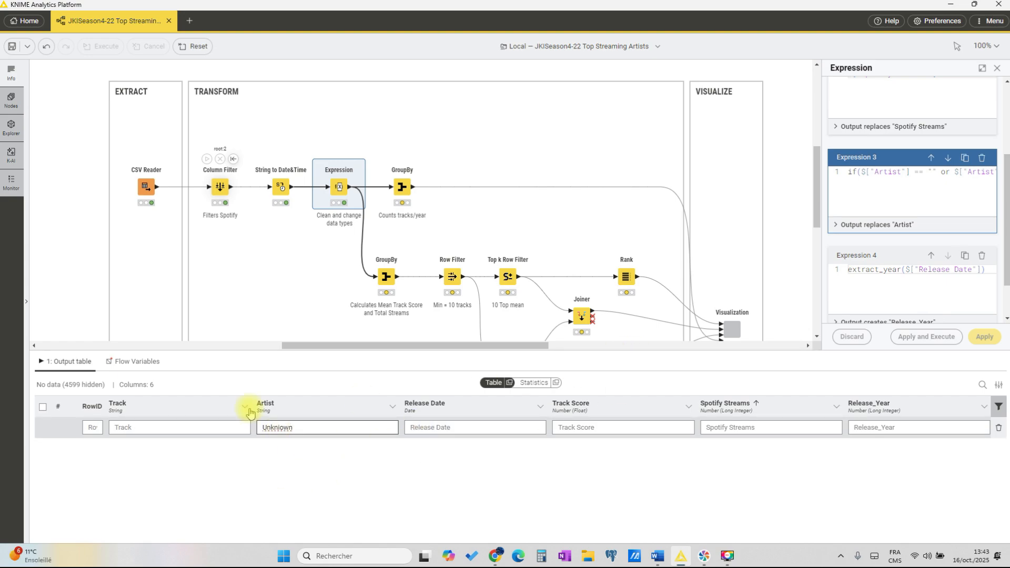
pyautogui.click(279, 428)
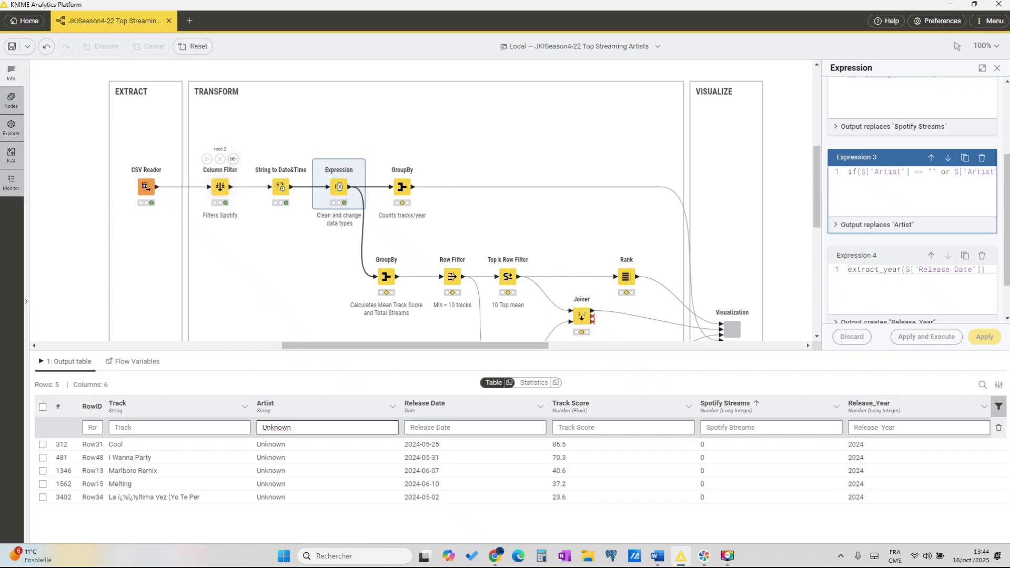
# Step: Clear the "Unknown" filter from the Artist column of the Expression output table
pyautogui.click(998, 406)
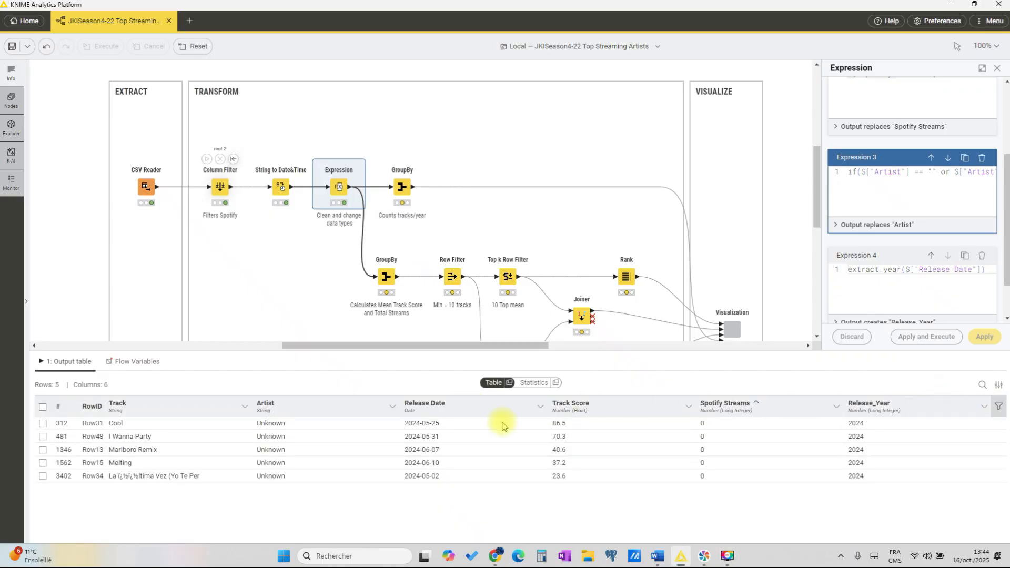
pyautogui.click(999, 406)
pyautogui.doubleClick(311, 427)
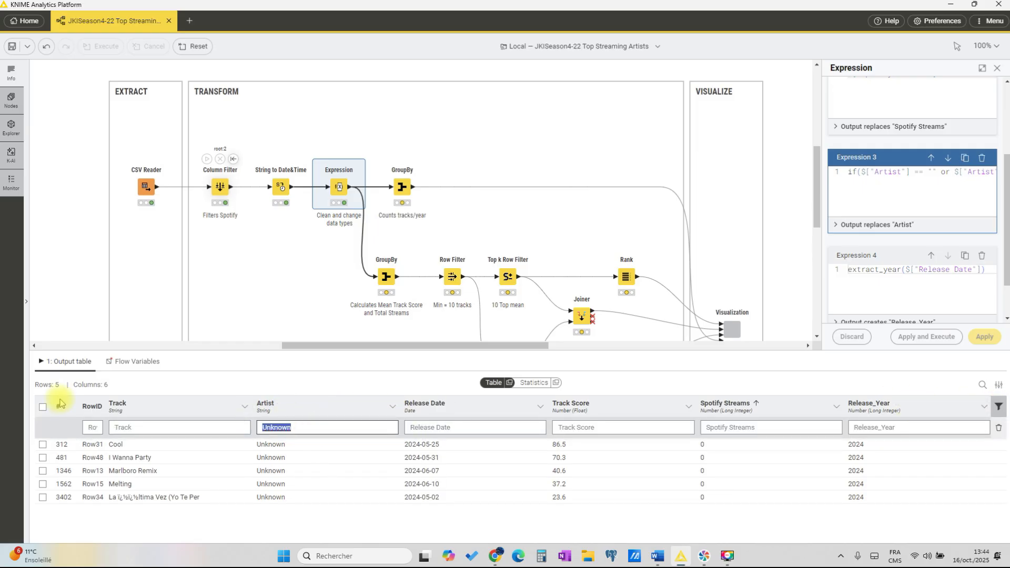
pyautogui.press('BackSpace')
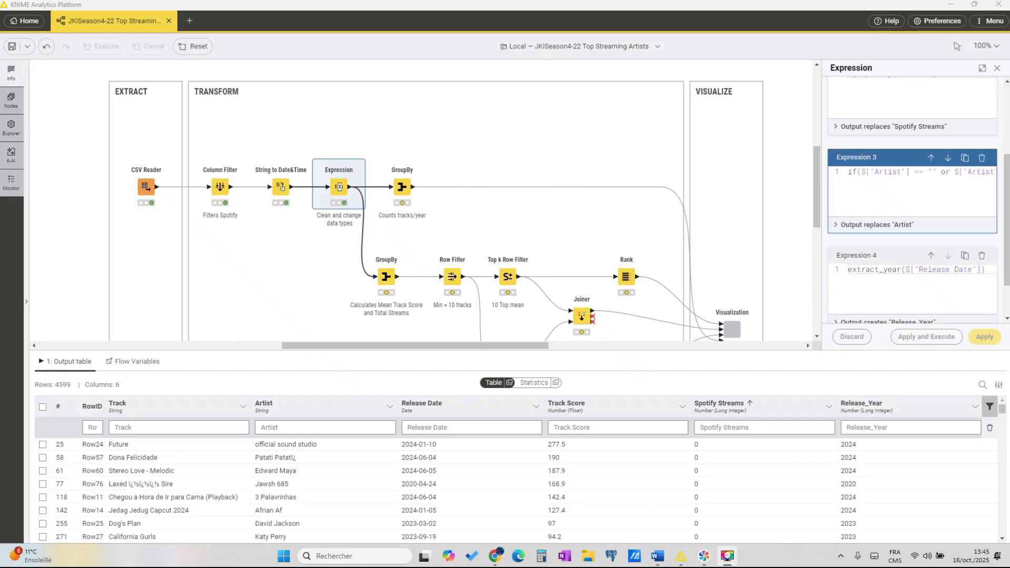
# Step: Check the grouping and manual aggregation settings of the "Counts tracks/year" GroupBy node, and execute it to show its group table
pyautogui.click(402, 186)
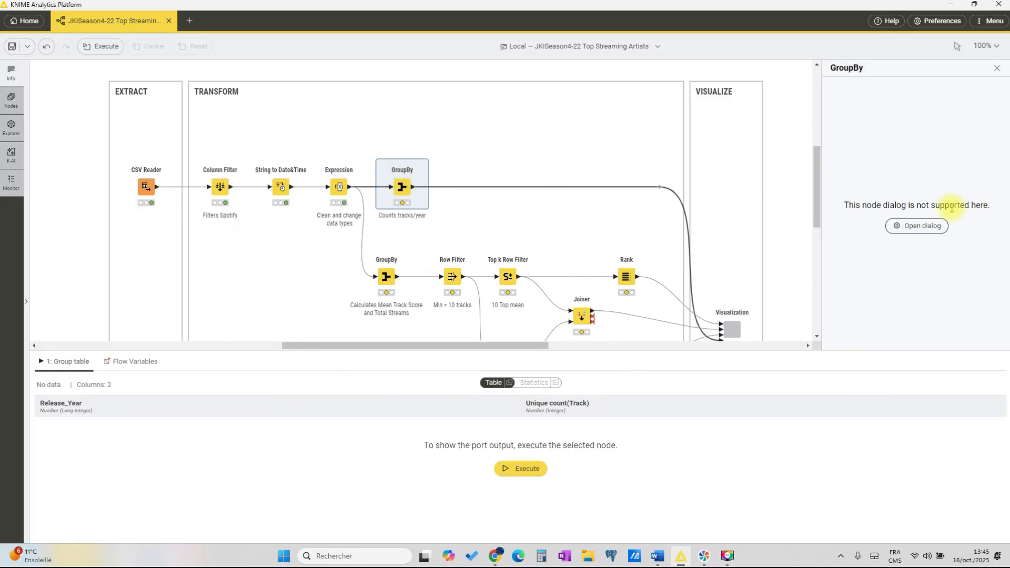
pyautogui.click(928, 225)
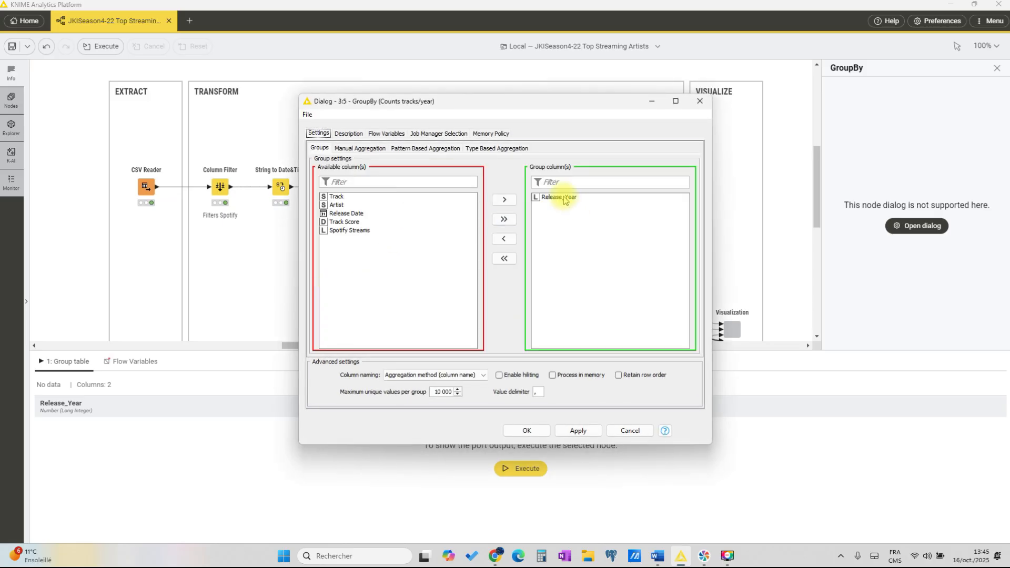
pyautogui.click(564, 198)
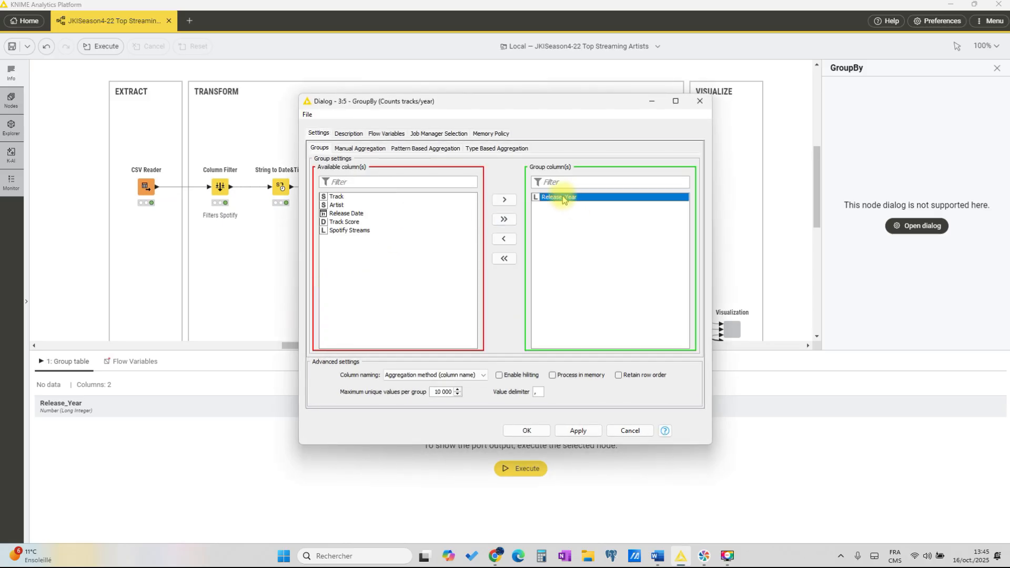
pyautogui.click(356, 149)
pyautogui.click(470, 191)
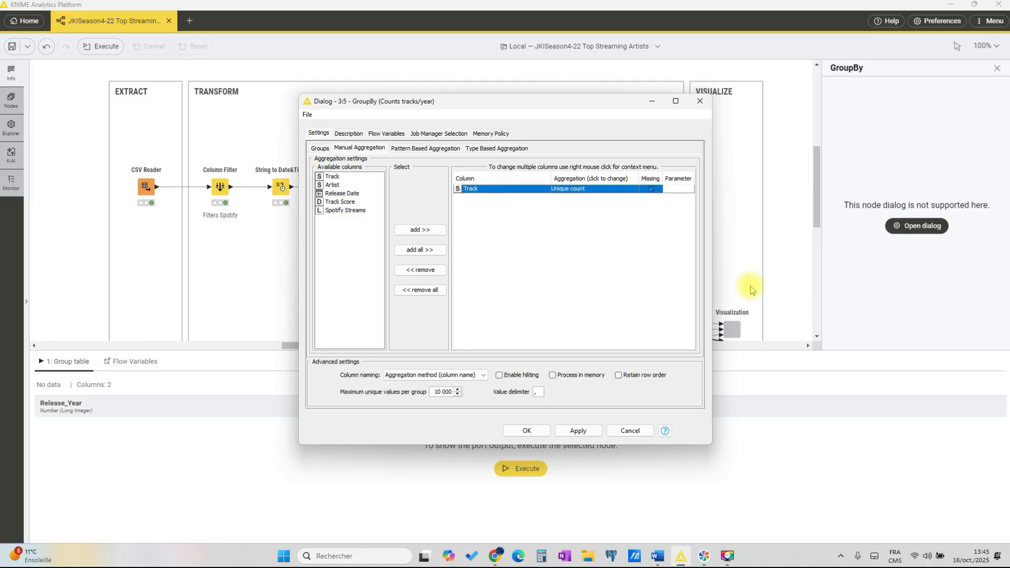
pyautogui.click(521, 432)
pyautogui.click(389, 159)
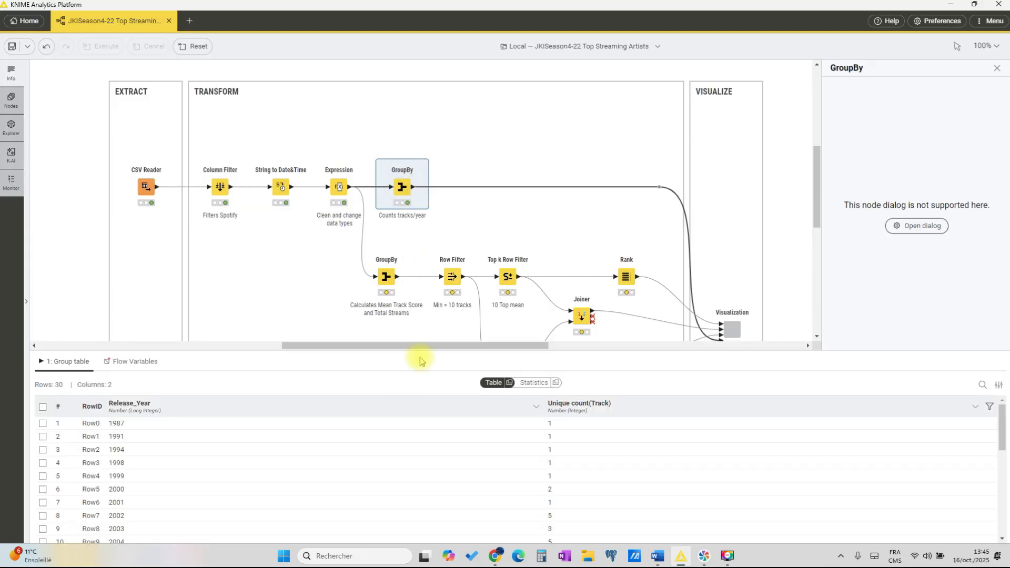
pyautogui.moveTo(413, 348)
pyautogui.mouseDown()
pyautogui.moveTo(421, 299)
pyautogui.moveTo(420, 345)
pyautogui.mouseUp()
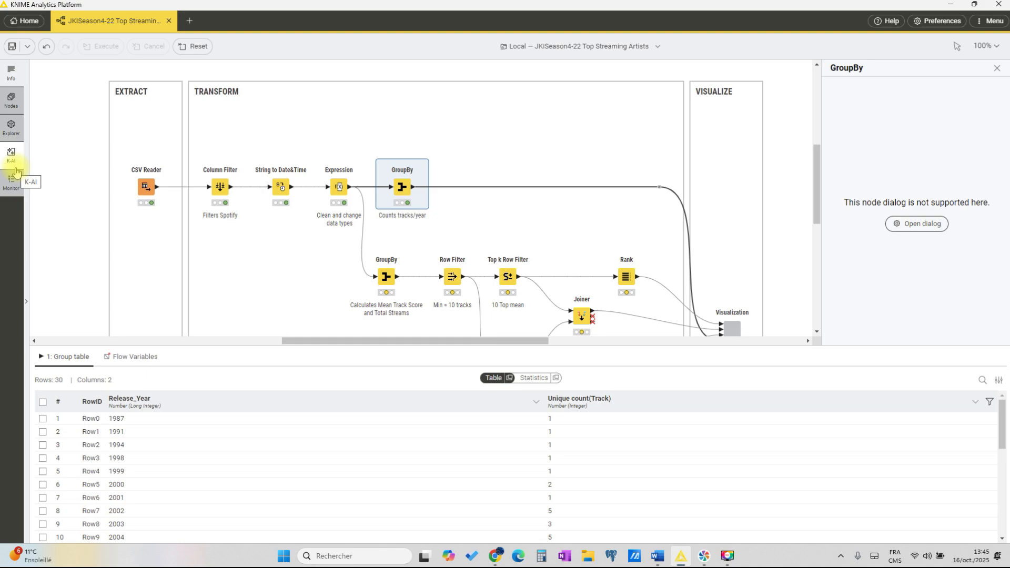
# Step: Find the Generic ECharts View node by searching for "chart", insert it after the "Counts tracks/year" GroupBy node and open its configuration
pyautogui.click(11, 100)
pyautogui.write('chart')
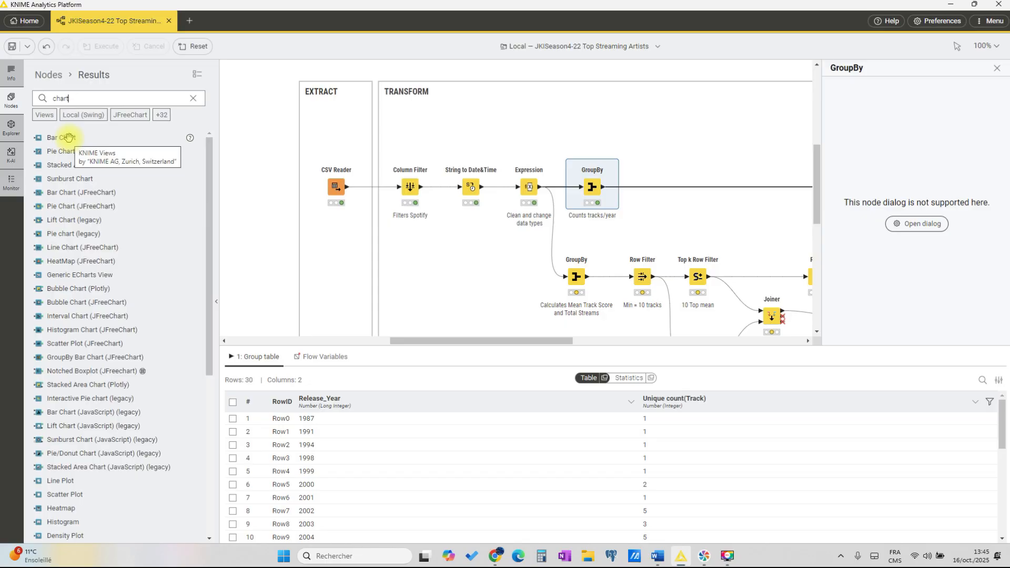
pyautogui.moveTo(55, 275); pyautogui.dragTo(670, 190)
pyautogui.doubleClick(669, 188)
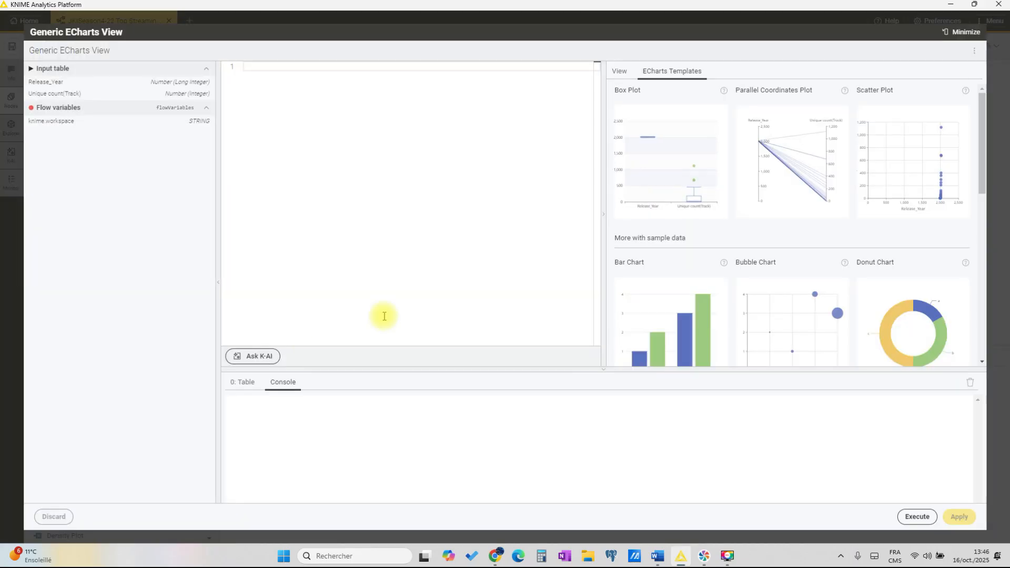
# Step: Have K-AI generate code from "I want a bar chart showing the number of tracks for each year" and insert it into the script
pyautogui.click(254, 356)
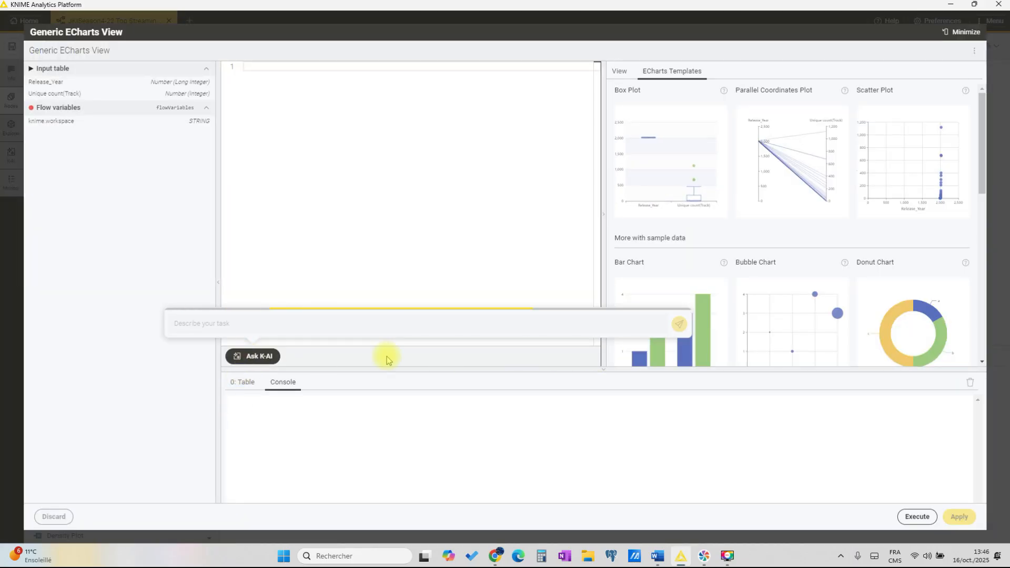
pyautogui.click(641, 297)
pyautogui.click(227, 324)
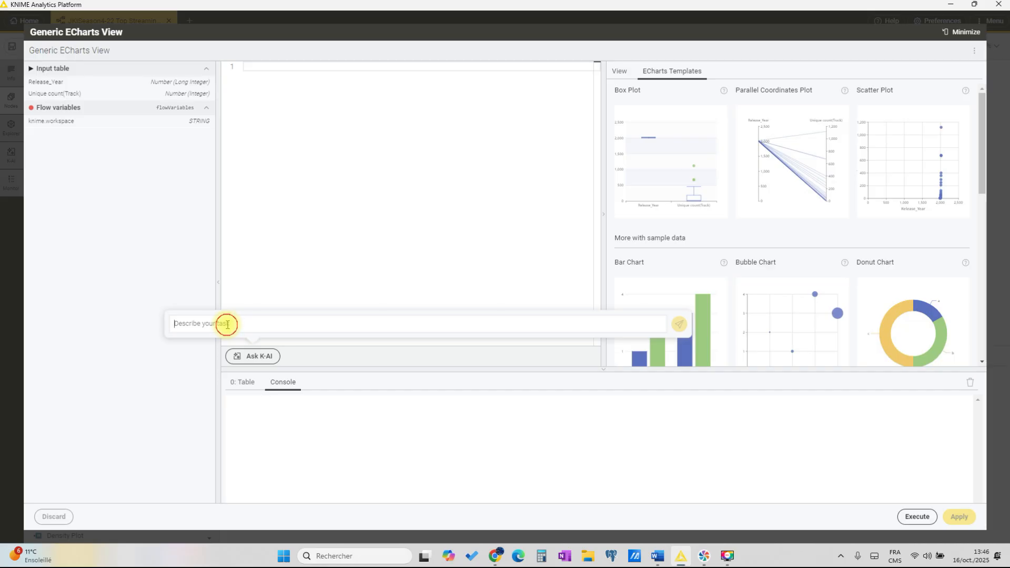
pyautogui.write('(')
pyautogui.write(' want a bar chart showing the number of tracks for each year')
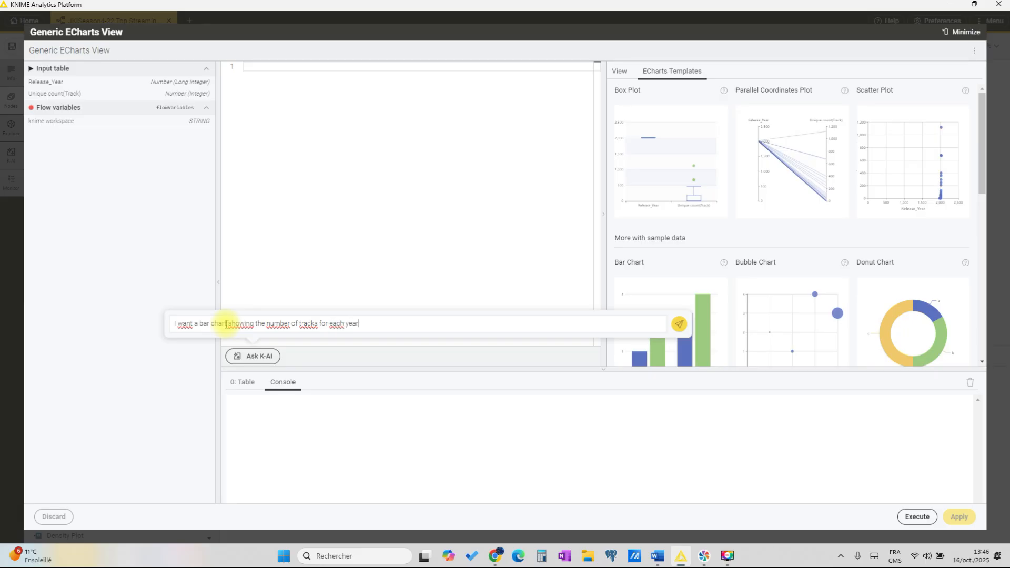
pyautogui.click(680, 324)
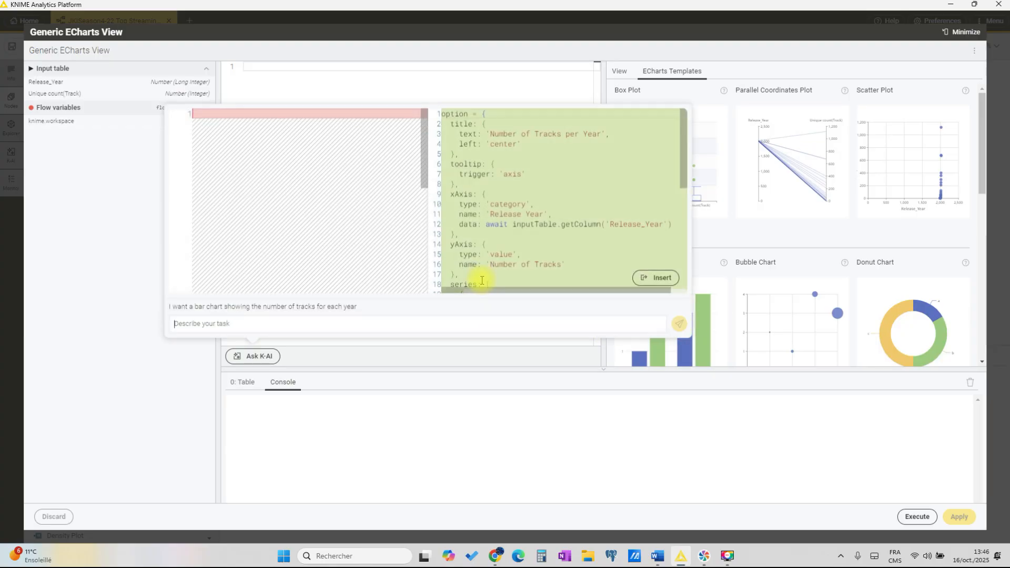
pyautogui.click(654, 277)
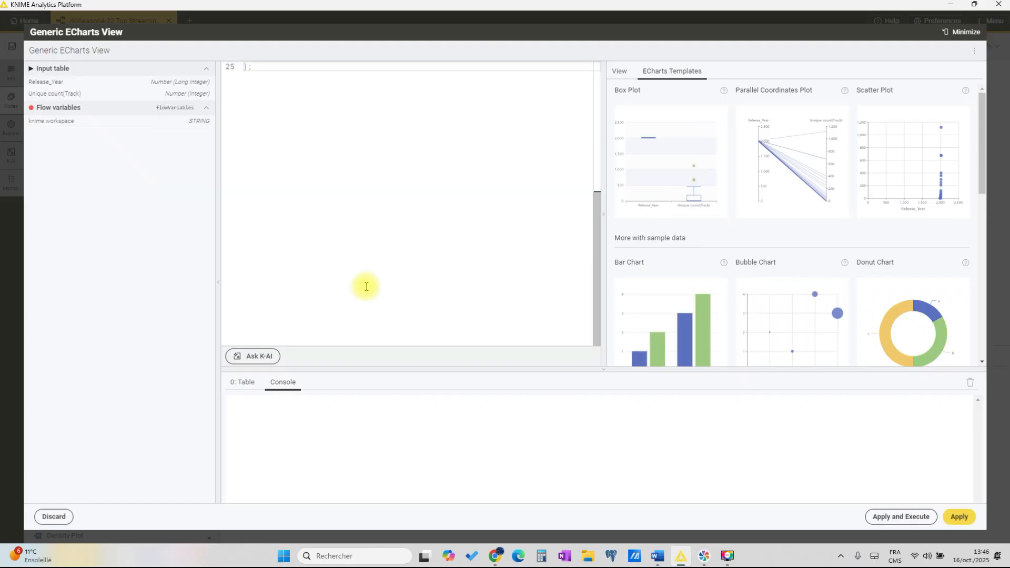
# Step: Apply and execute the ECharts script, view the resulting bar chart in a separate window and close that window
pyautogui.scroll(5, 363, 285)
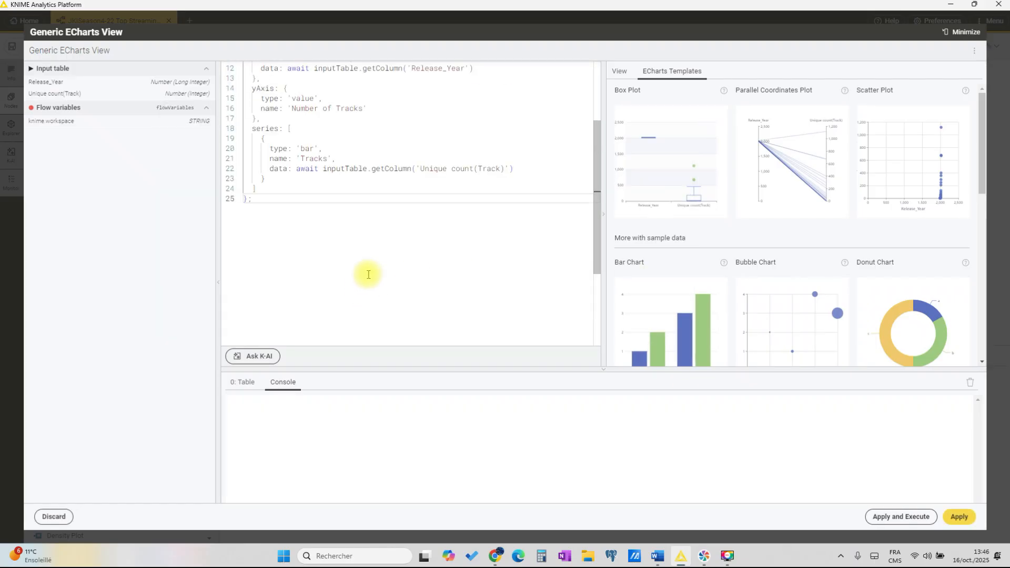
pyautogui.click(900, 516)
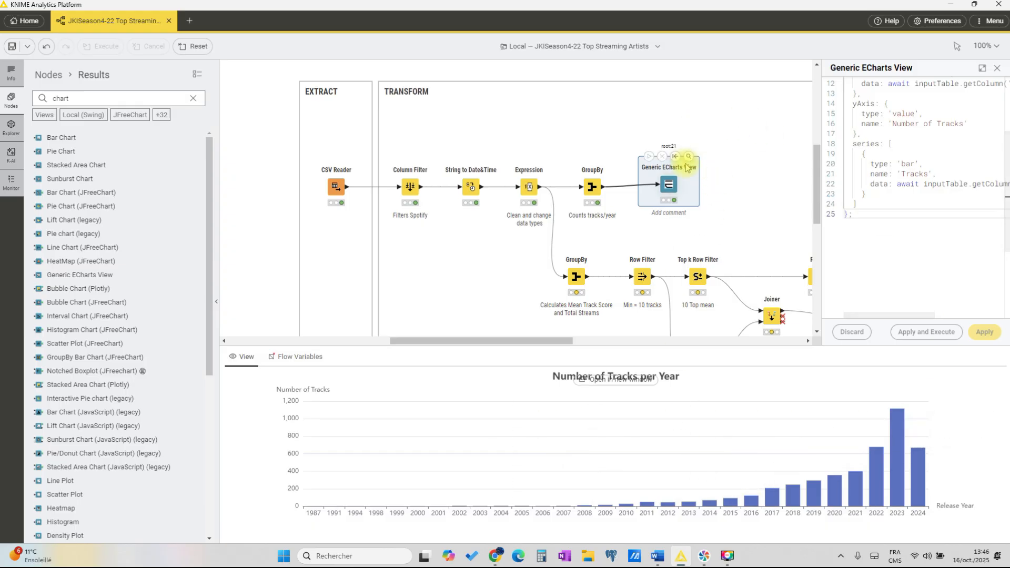
pyautogui.click(690, 159)
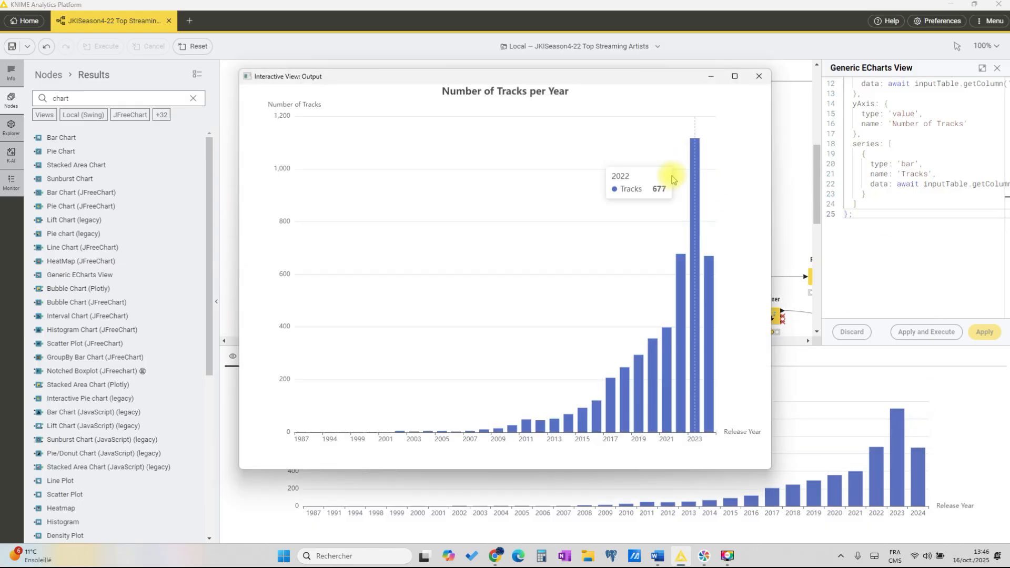
pyautogui.click(759, 77)
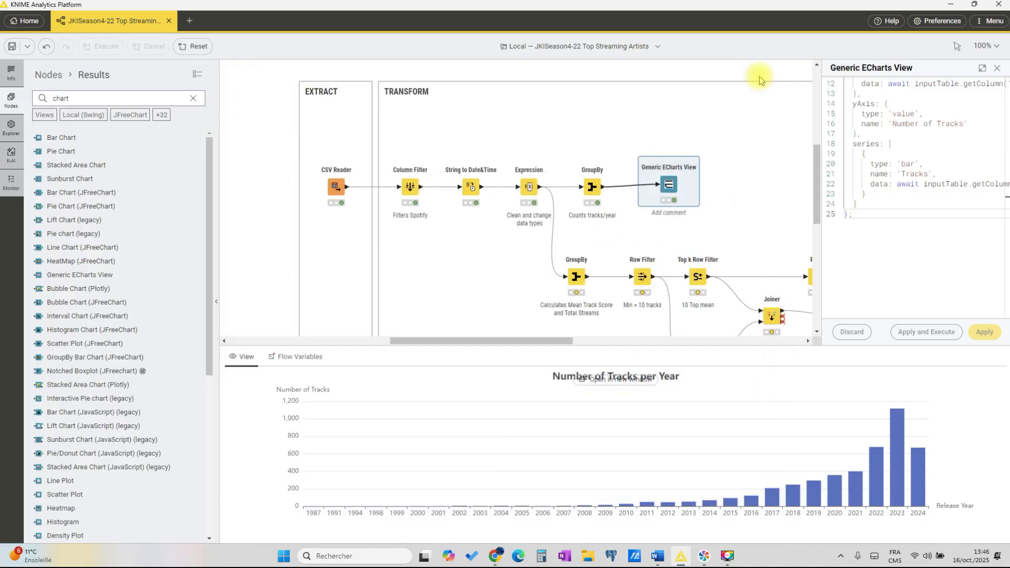
# Step: Delete the Generic ECharts View node and reconnect the "Counts tracks/year" GroupBy output to the Visualization component, routing the connection with a bend
pyautogui.click(451, 340)
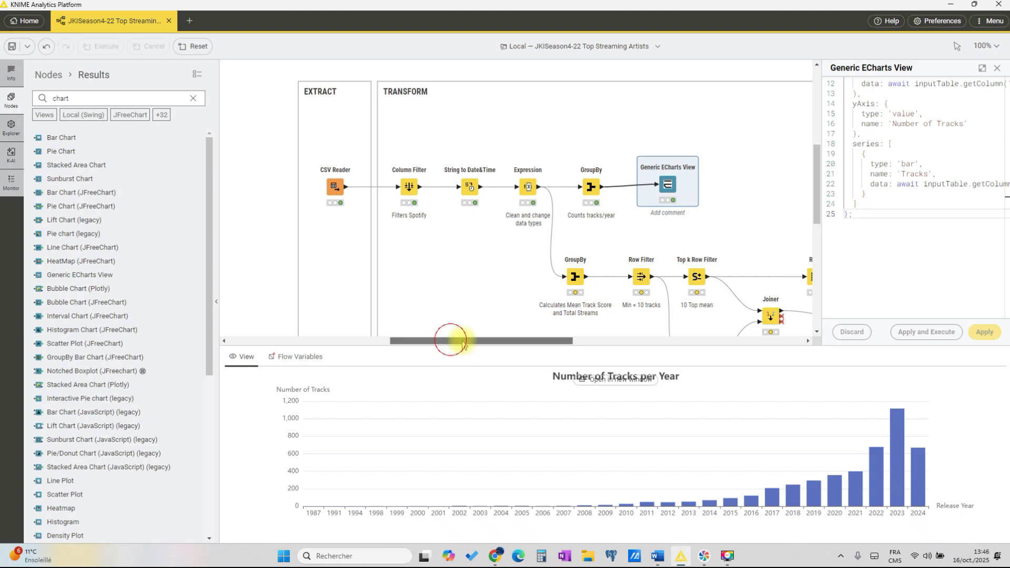
pyautogui.moveTo(451, 341); pyautogui.dragTo(502, 341)
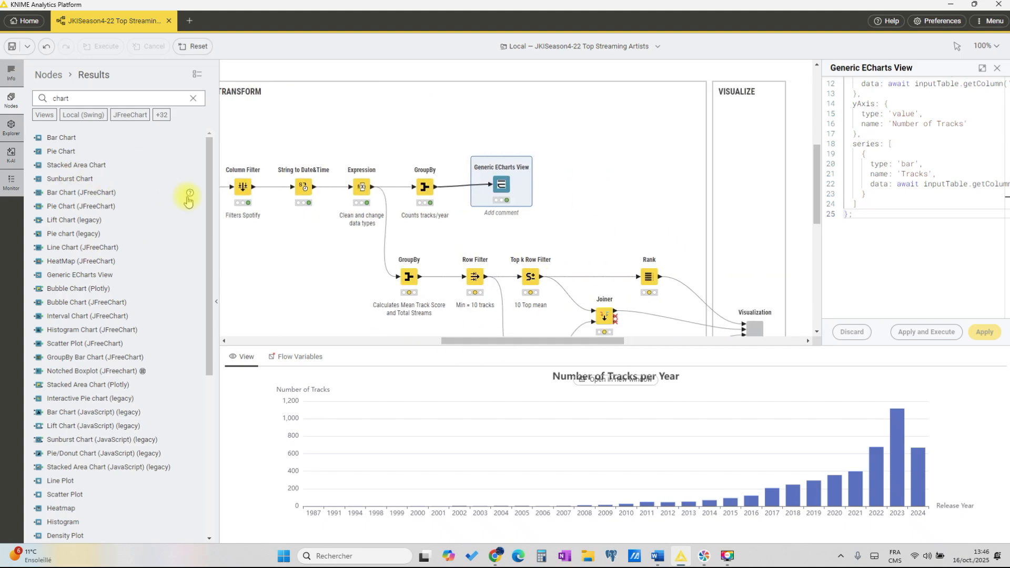
pyautogui.moveTo(502, 185); pyautogui.dragTo(501, 189)
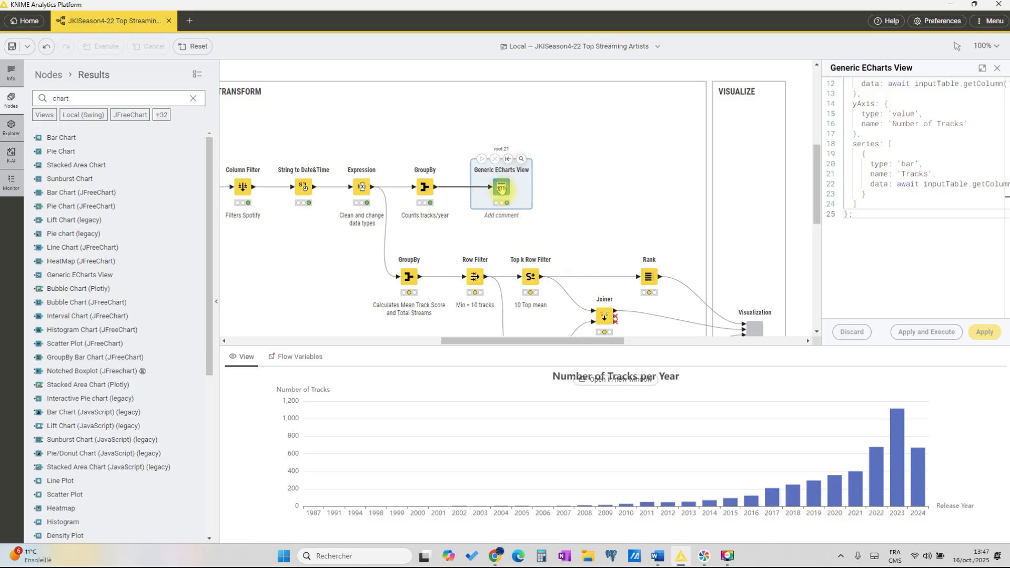
pyautogui.press('Delete')
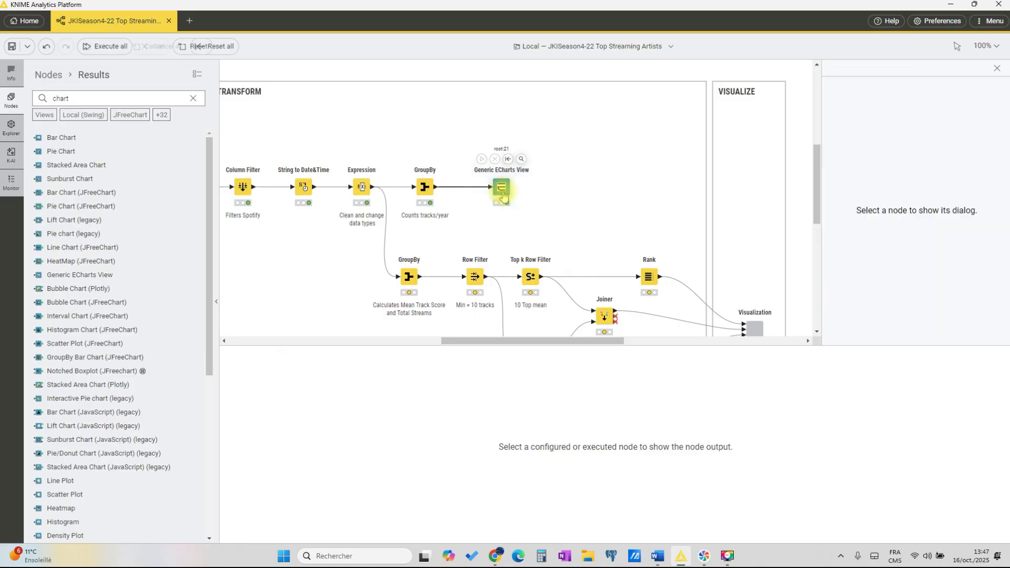
pyautogui.moveTo(436, 192); pyautogui.dragTo(745, 232)
pyautogui.moveTo(589, 159); pyautogui.dragTo(651, 83)
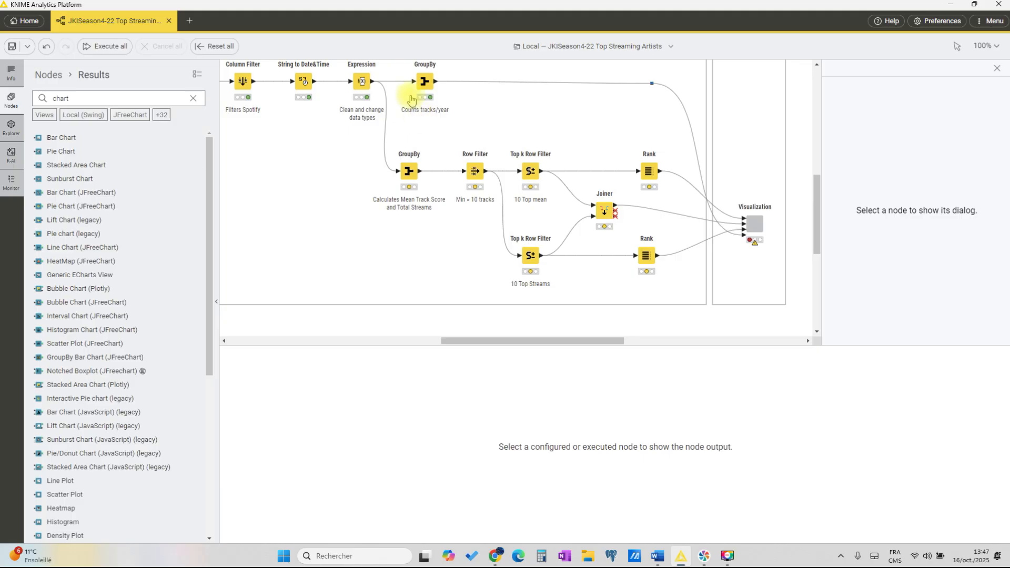
# Step: View the "Counts tracks/year" output, open the configuration of the GroupBy node calculating mean track score and total streams, and check its group column
pyautogui.click(423, 81)
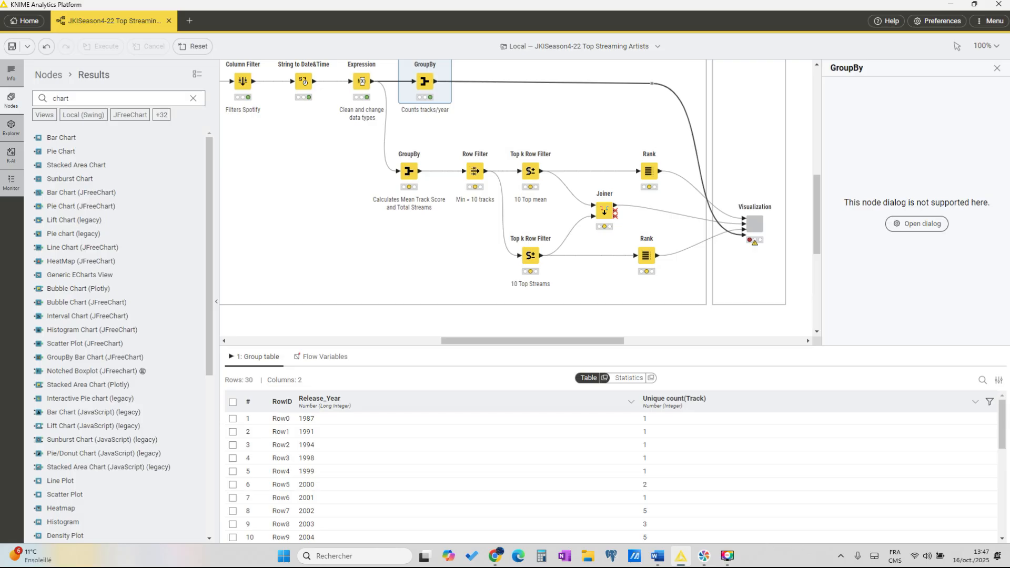
pyautogui.click(409, 172)
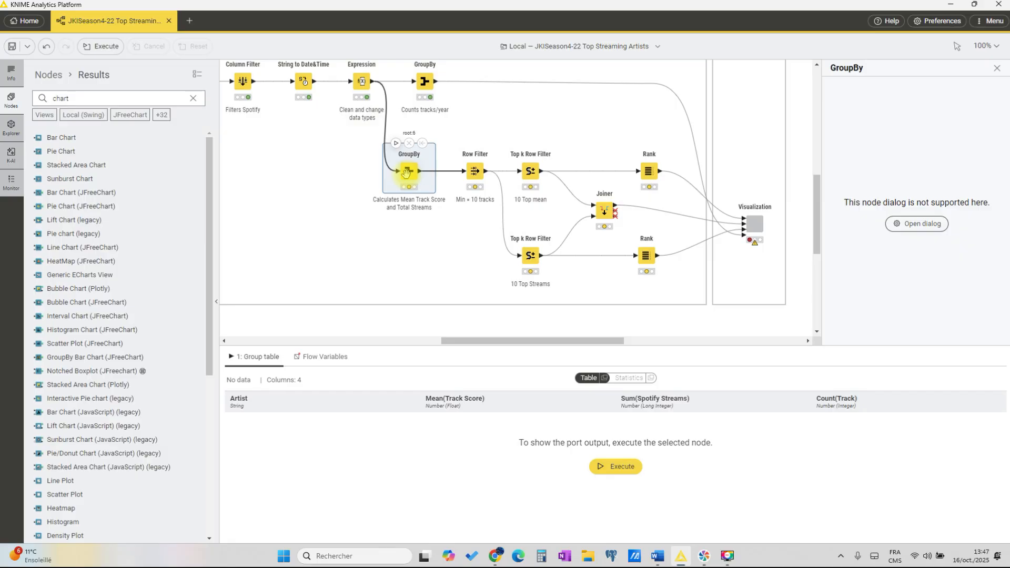
pyautogui.doubleClick(406, 174)
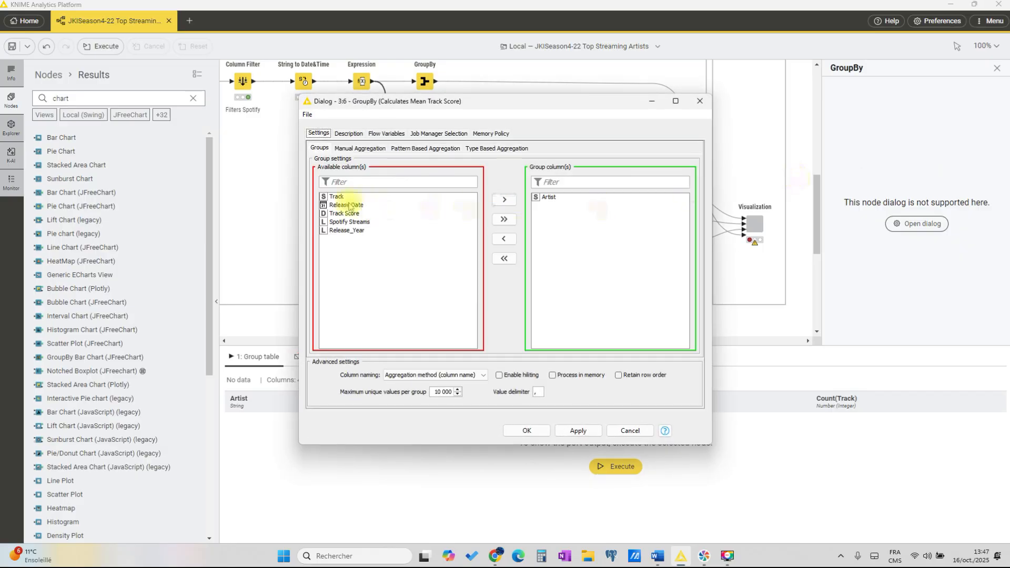
pyautogui.click(562, 200)
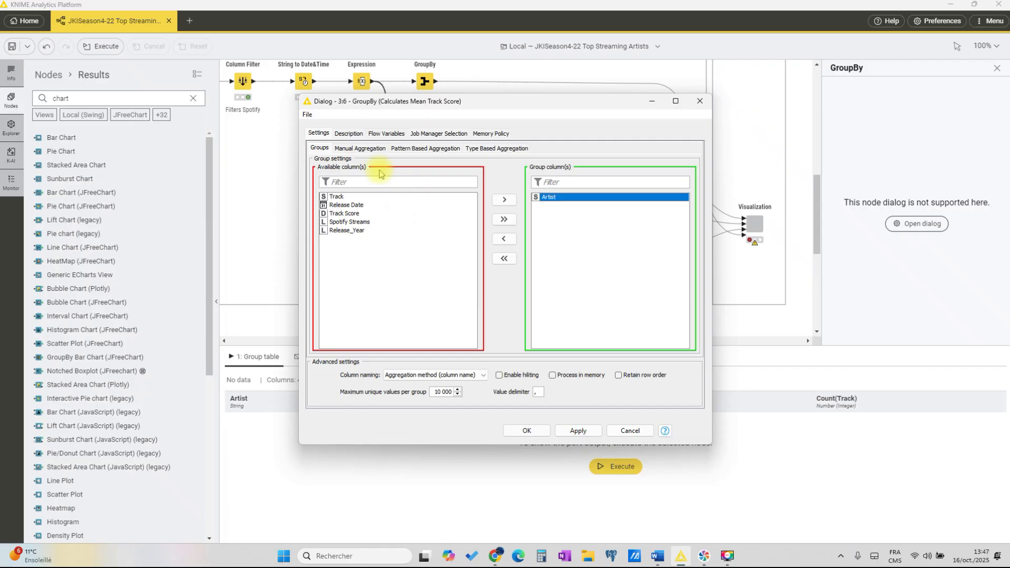
# Step: Review the GroupBy node's manual aggregations for Track Score, Spotify Streams and Track, checking the method assigned to each column
pyautogui.click(356, 147)
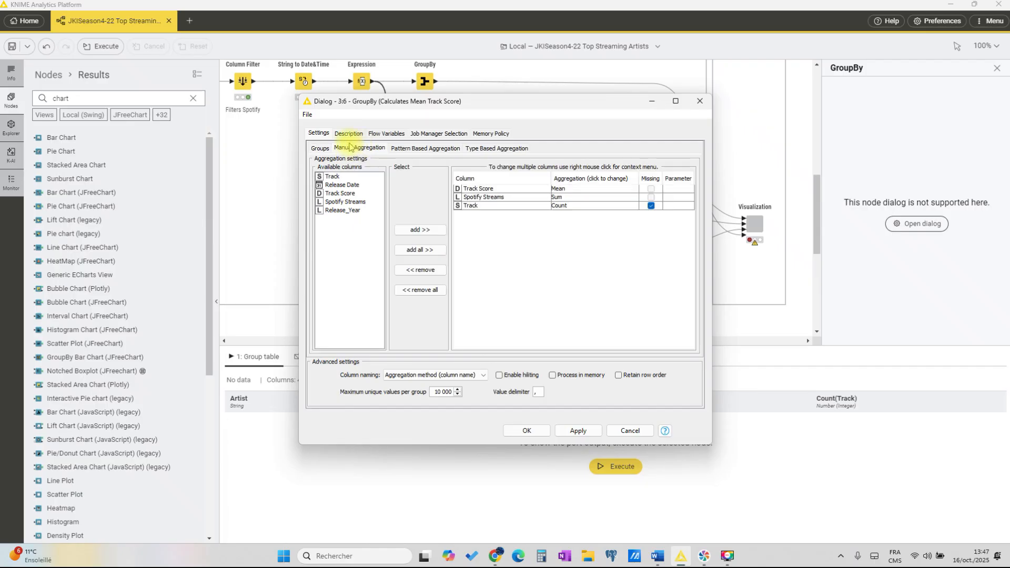
pyautogui.click(509, 191)
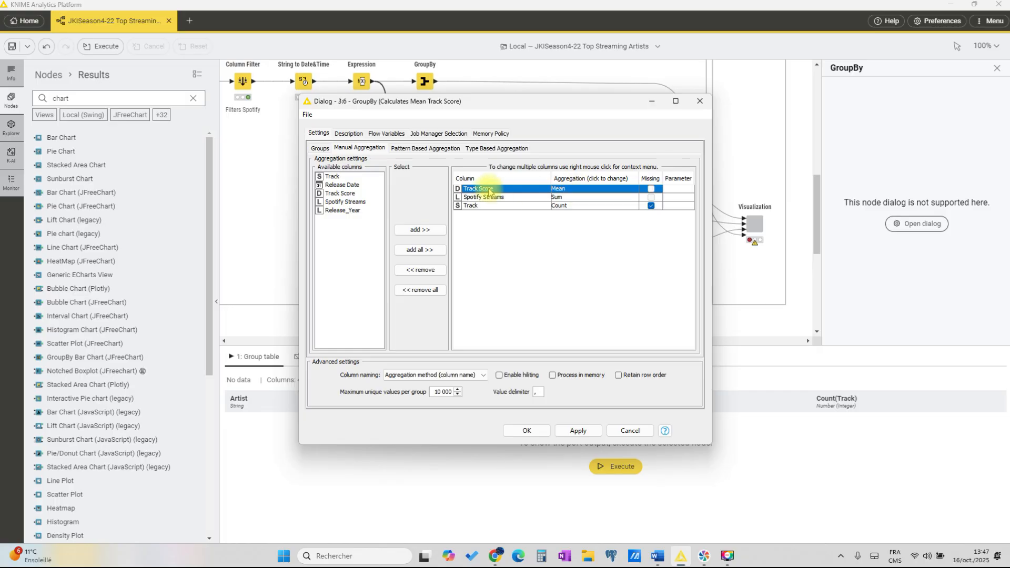
pyautogui.click(488, 197)
pyautogui.click(567, 197)
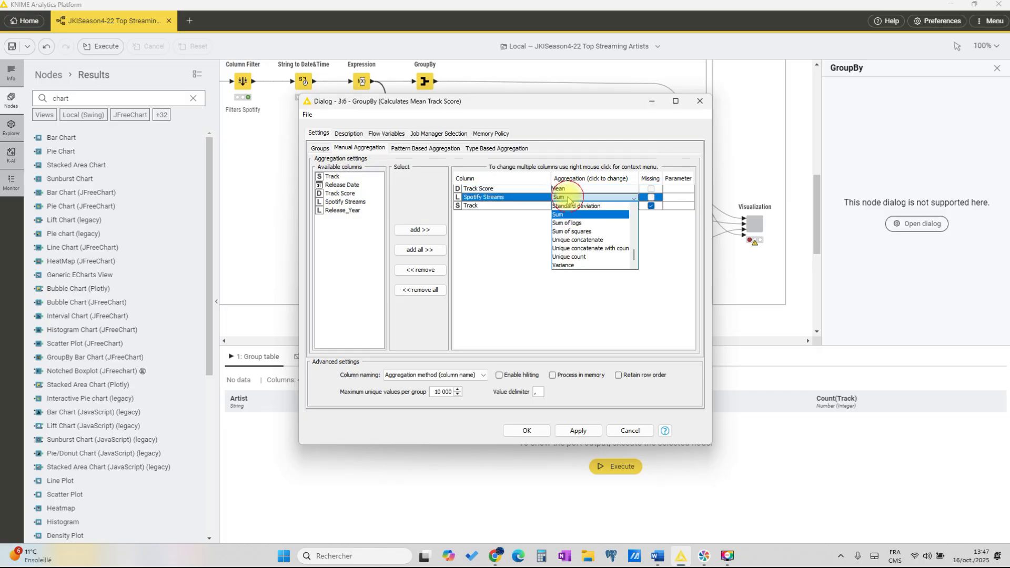
pyautogui.click(483, 197)
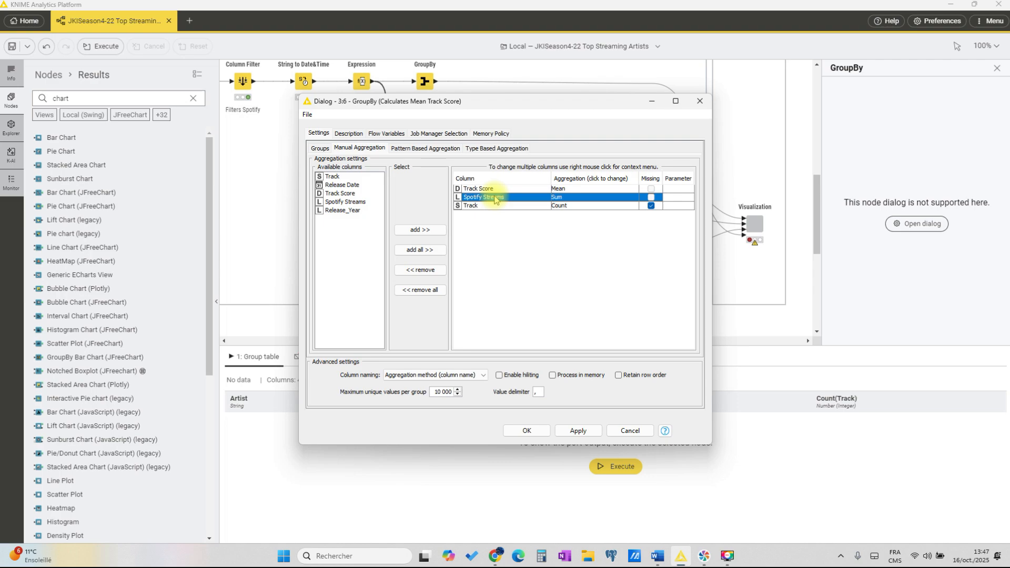
pyautogui.click(557, 197)
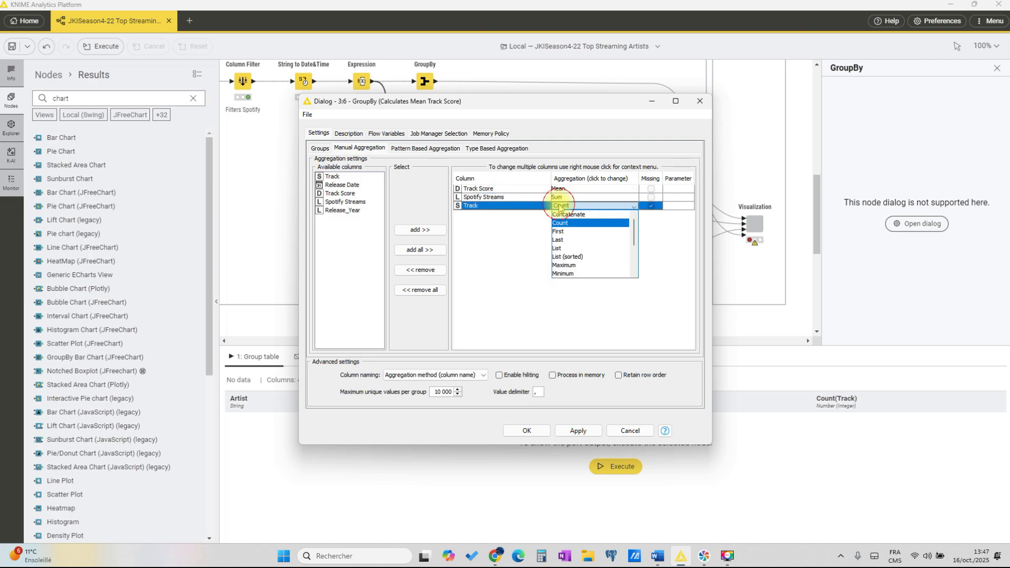
pyautogui.click(490, 207)
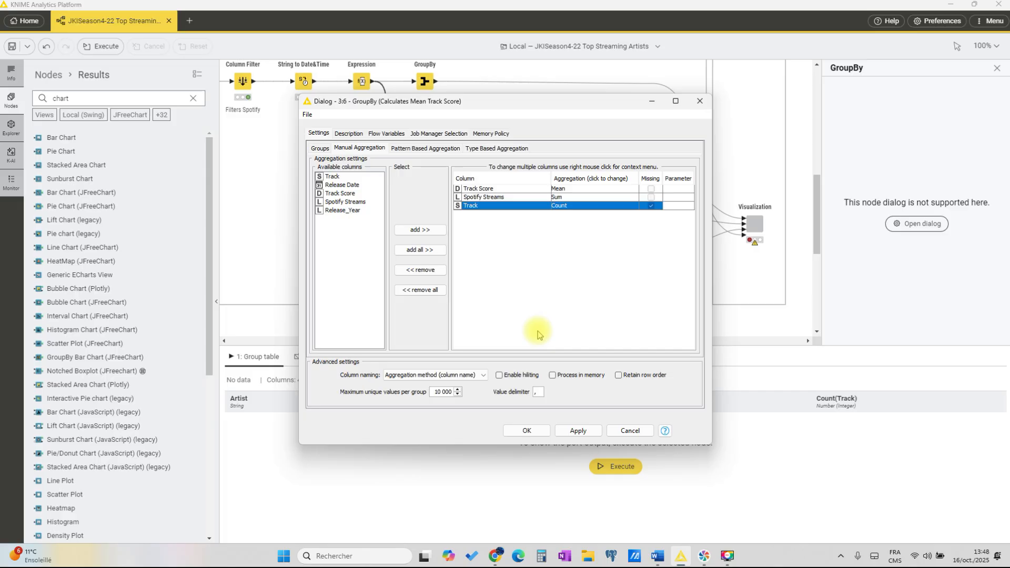
# Step: Accept the GroupBy configuration and execute the node to display its mean score, total streams and track count per artist
pyautogui.click(526, 430)
pyautogui.click(611, 467)
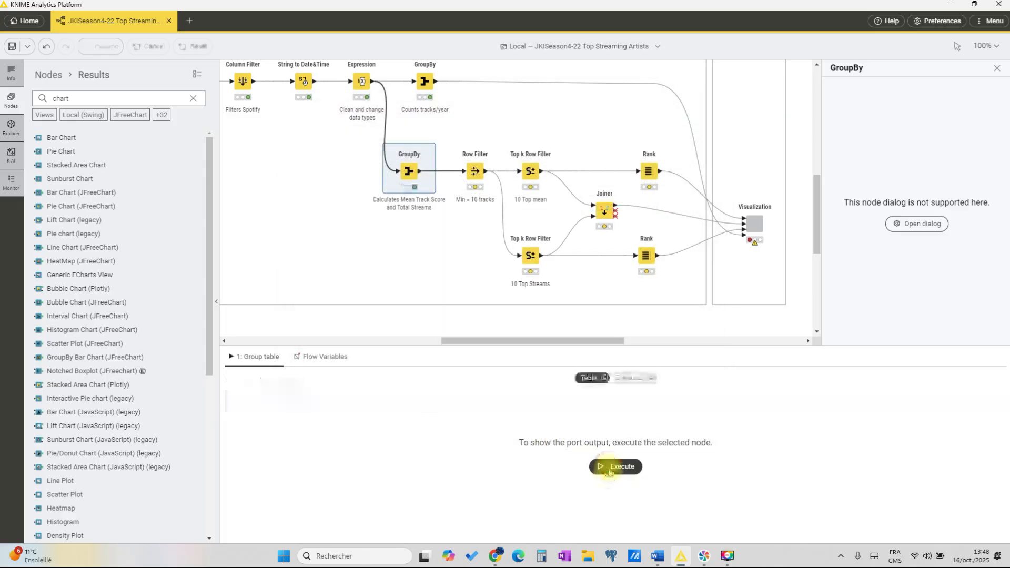
pyautogui.moveTo(540, 346)
pyautogui.mouseDown()
pyautogui.moveTo(536, 312)
pyautogui.moveTo(523, 339)
pyautogui.mouseUp()
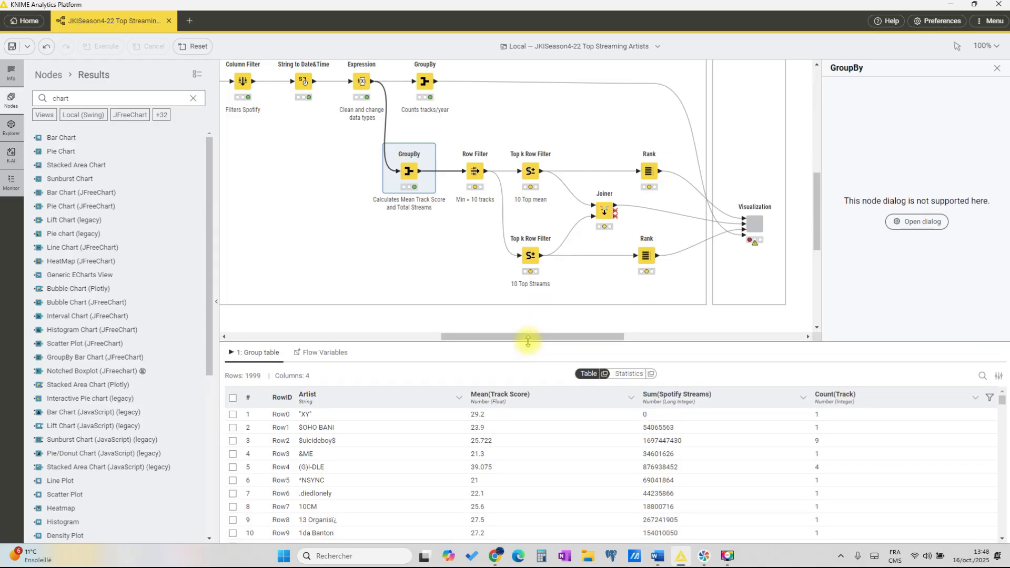
# Step: Execute the "Min + 10 tracks" Row Filter and sort its output table by Count(Track) in ascending order
pyautogui.click(476, 173)
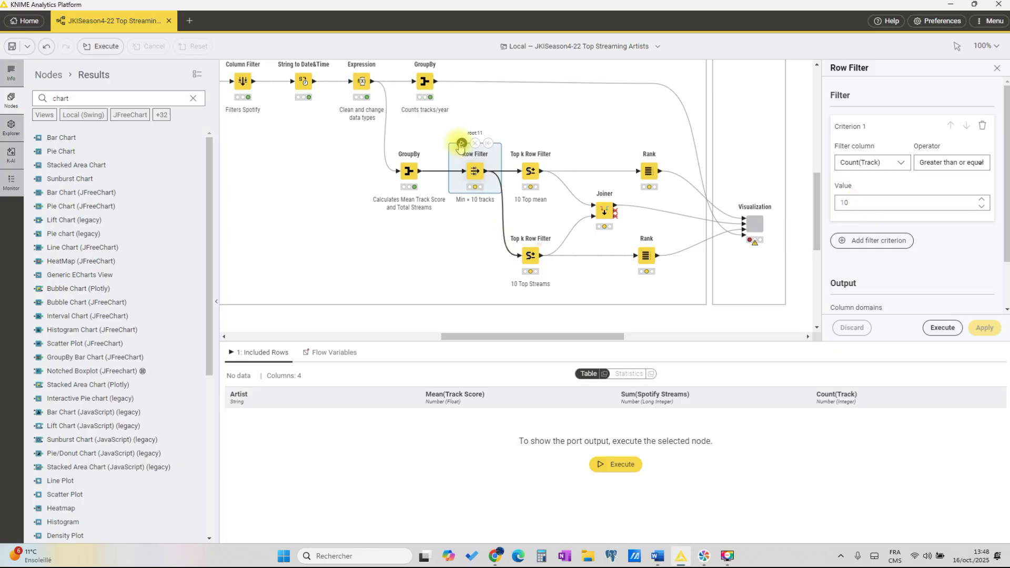
pyautogui.click(461, 145)
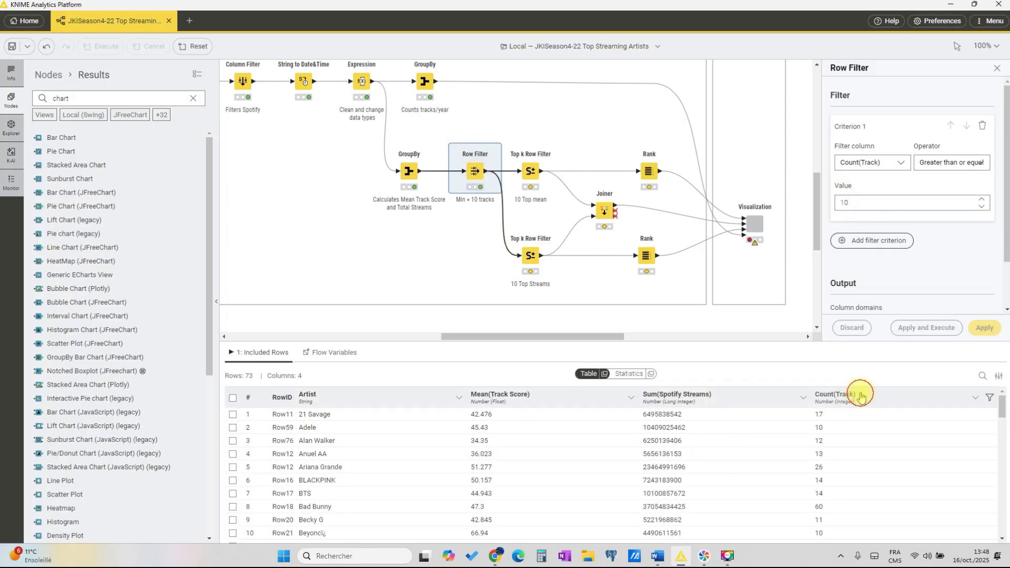
pyautogui.click(863, 396)
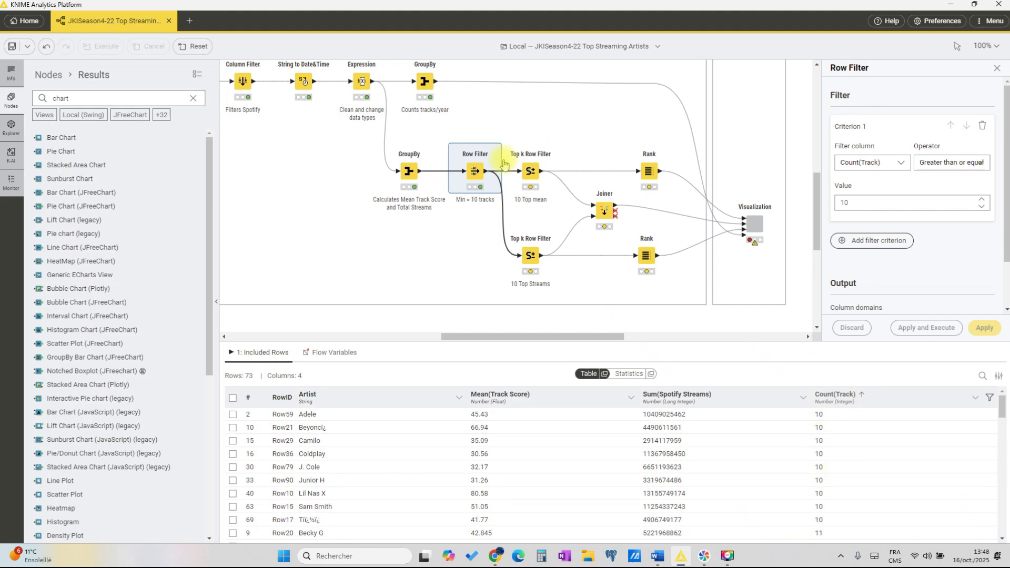
# Step: Check the sorting column and row limit of the "10 Top mean" Top k Row Filter, execute it and enlarge the output table
pyautogui.click(528, 172)
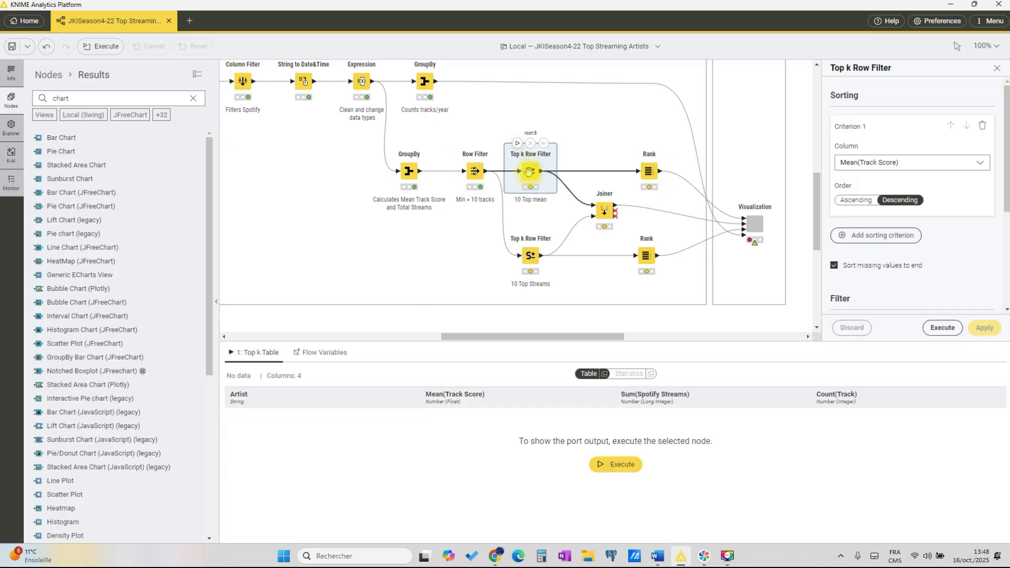
pyautogui.click(931, 163)
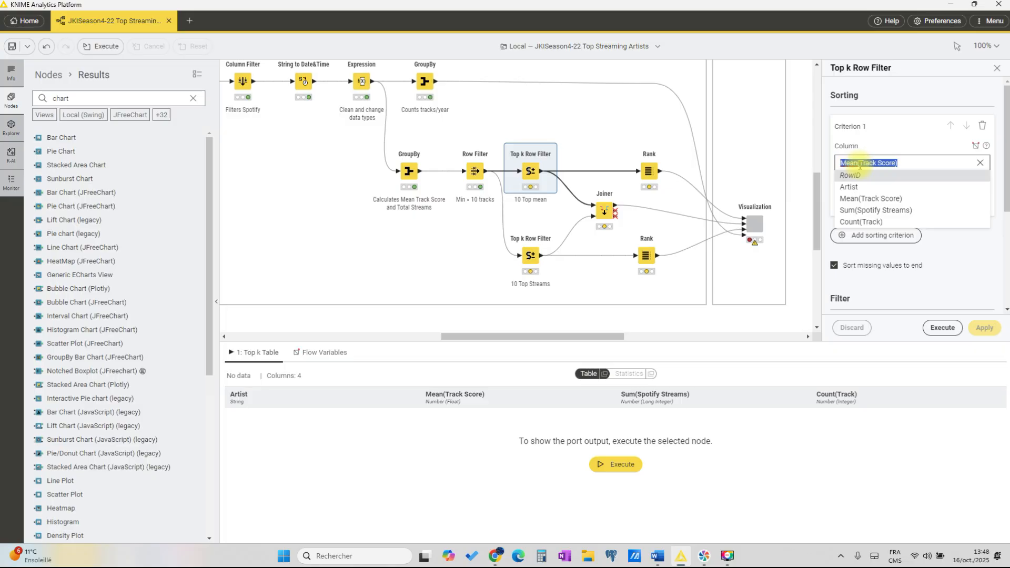
pyautogui.click(918, 138)
pyautogui.scroll(-2, 937, 207)
pyautogui.scroll(2, 949, 174)
pyautogui.scroll(-3, 931, 232)
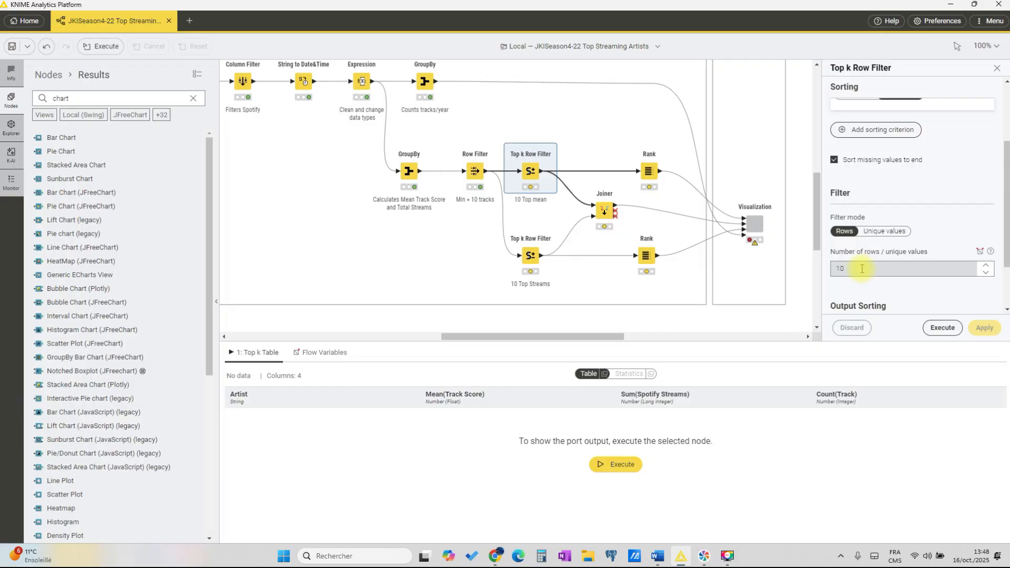
pyautogui.click(942, 327)
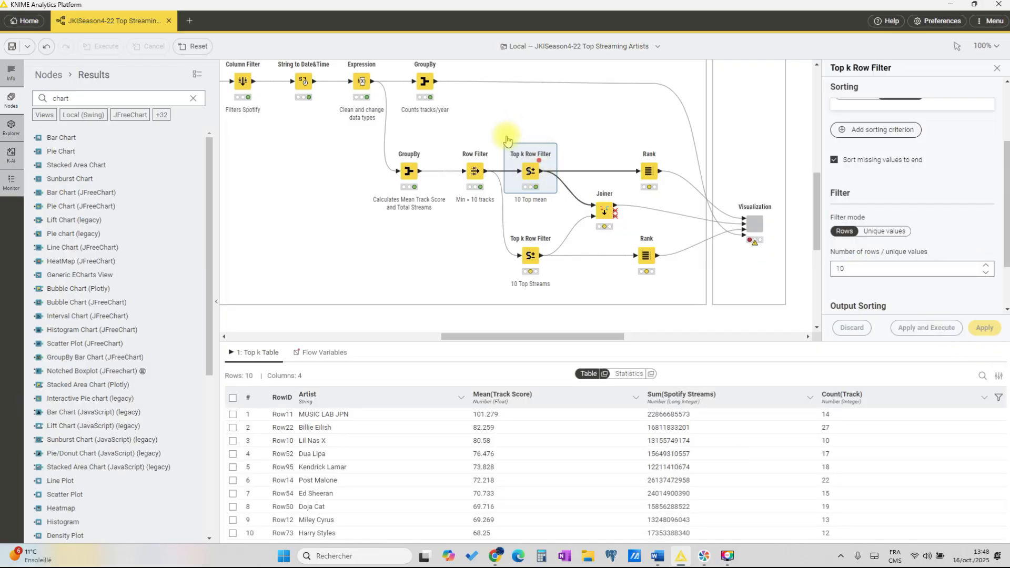
pyautogui.moveTo(604, 341); pyautogui.dragTo(604, 271)
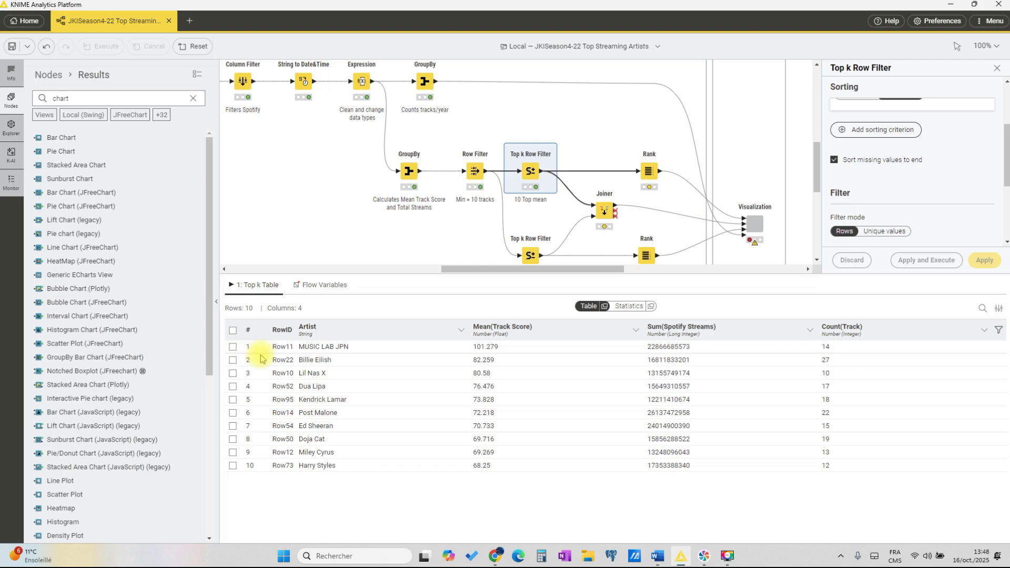
# Step: Check the sorting column, order and row limit of the "10 Top Streams" Top k Row Filter, execute it and display its output
pyautogui.scroll(-2, 552, 198)
pyautogui.click(531, 200)
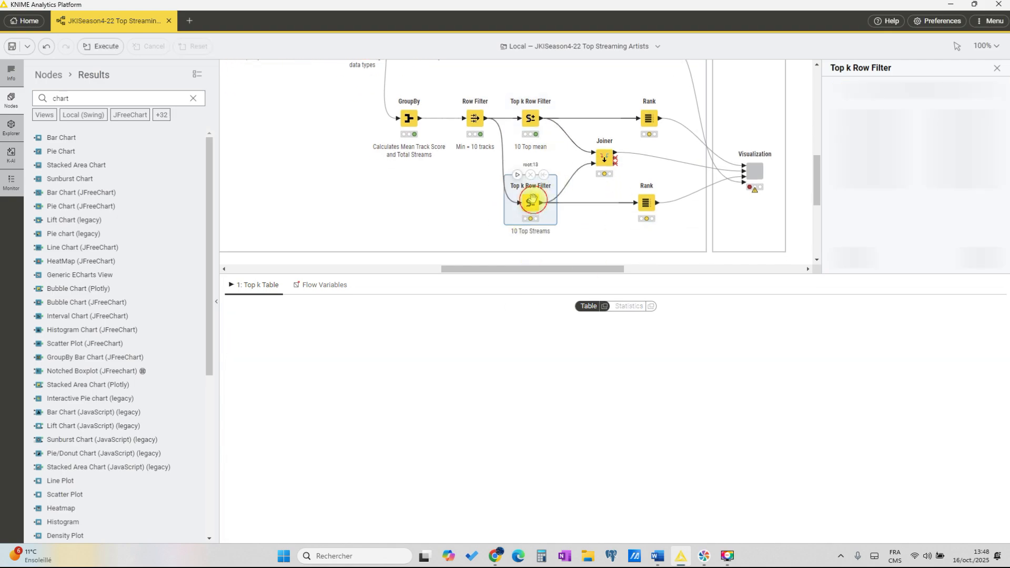
pyautogui.click(868, 164)
pyautogui.click(925, 130)
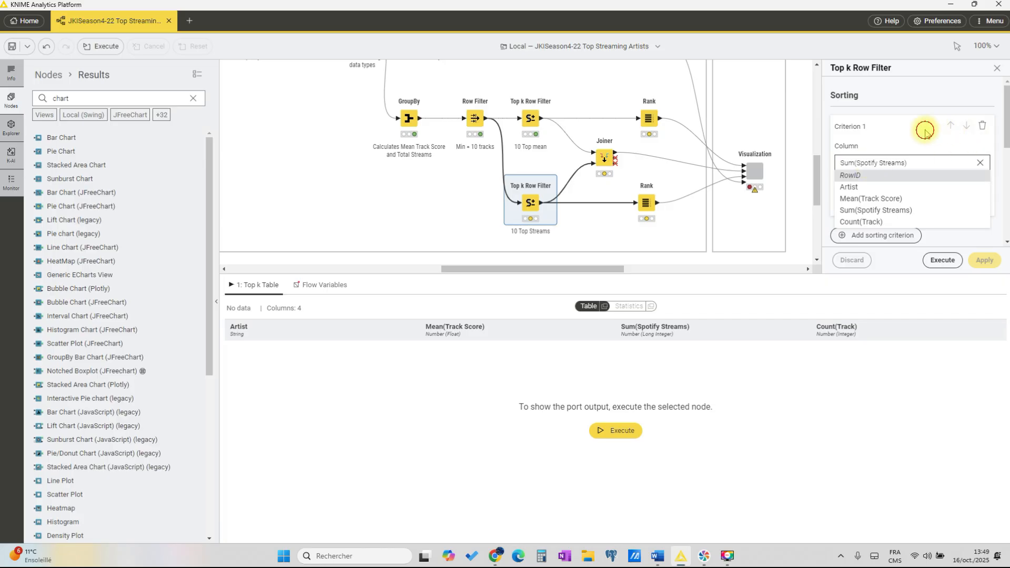
pyautogui.scroll(-2, 925, 176)
pyautogui.scroll(1, 904, 111)
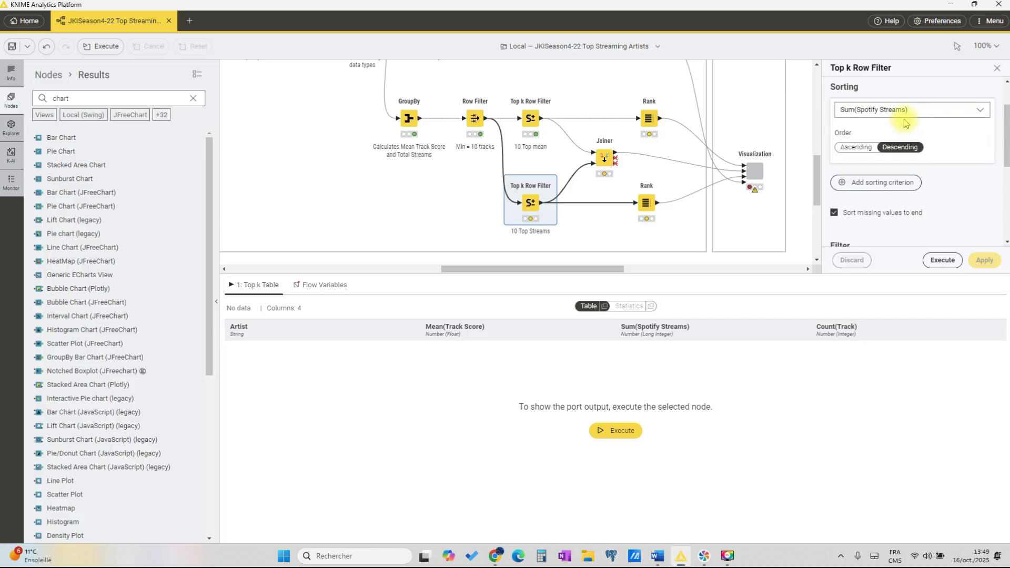
pyautogui.scroll(-2, 915, 161)
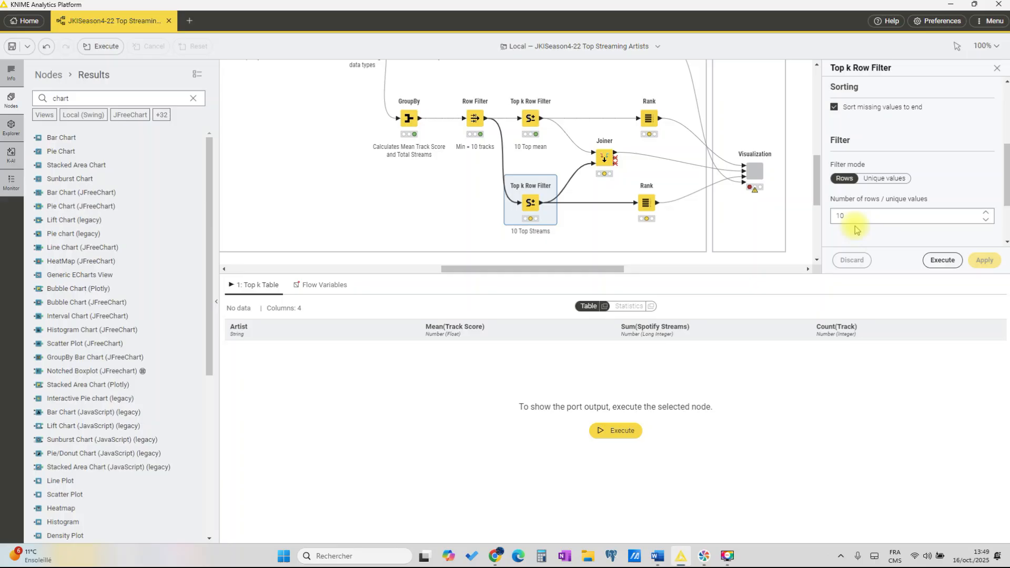
pyautogui.click(944, 261)
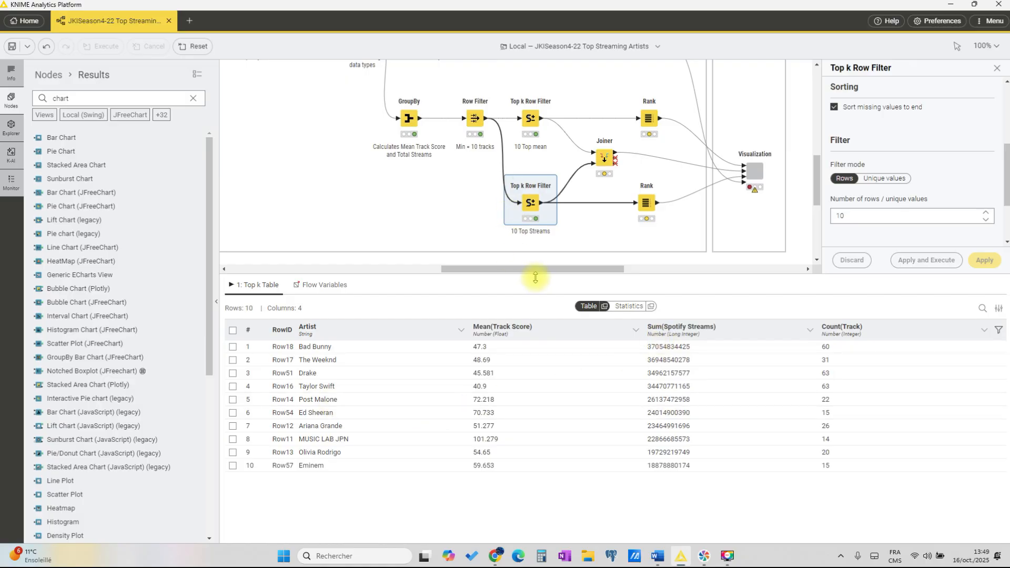
pyautogui.moveTo(531, 274); pyautogui.dragTo(532, 311)
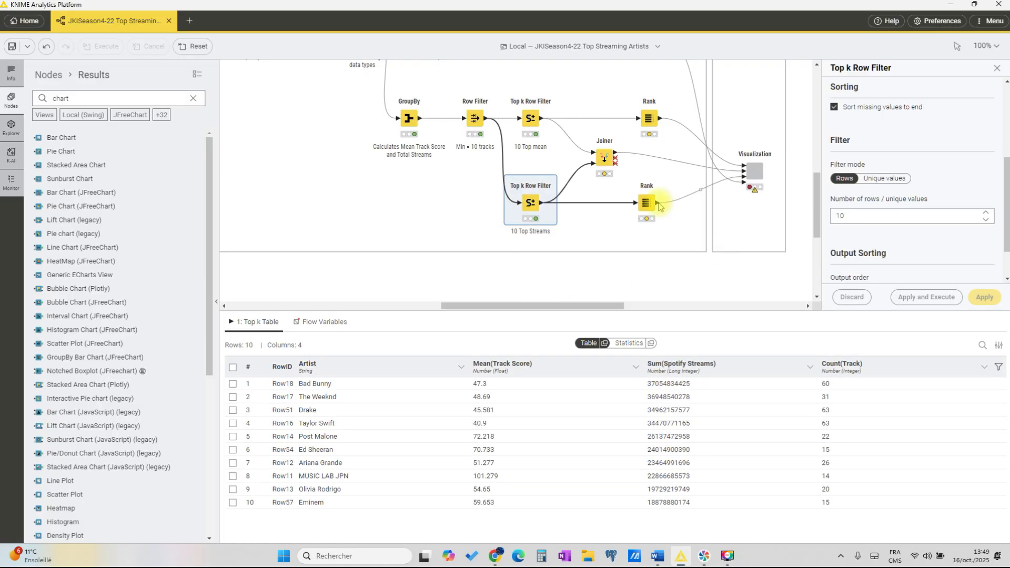
# Step: Inspect the Joiner's two input tables from the "10 Top mean" and "10 Top Streams" nodes
pyautogui.scroll(2, 666, 312)
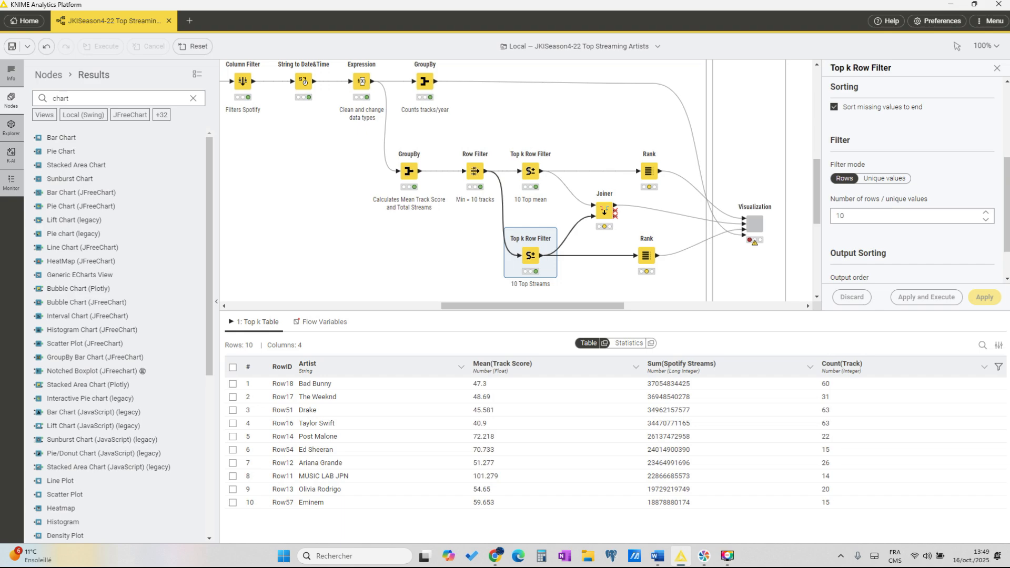
pyautogui.click(604, 212)
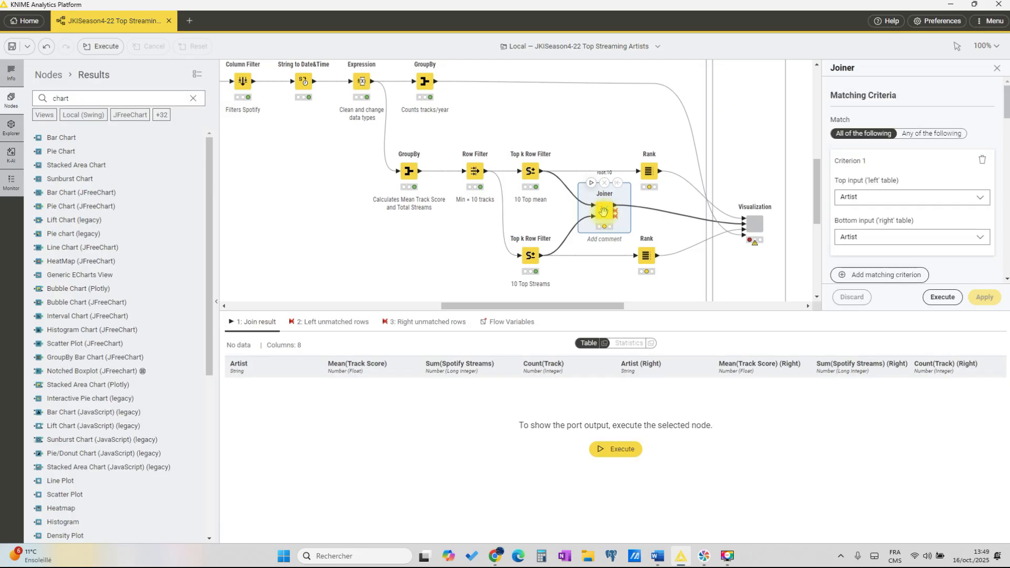
pyautogui.click(530, 171)
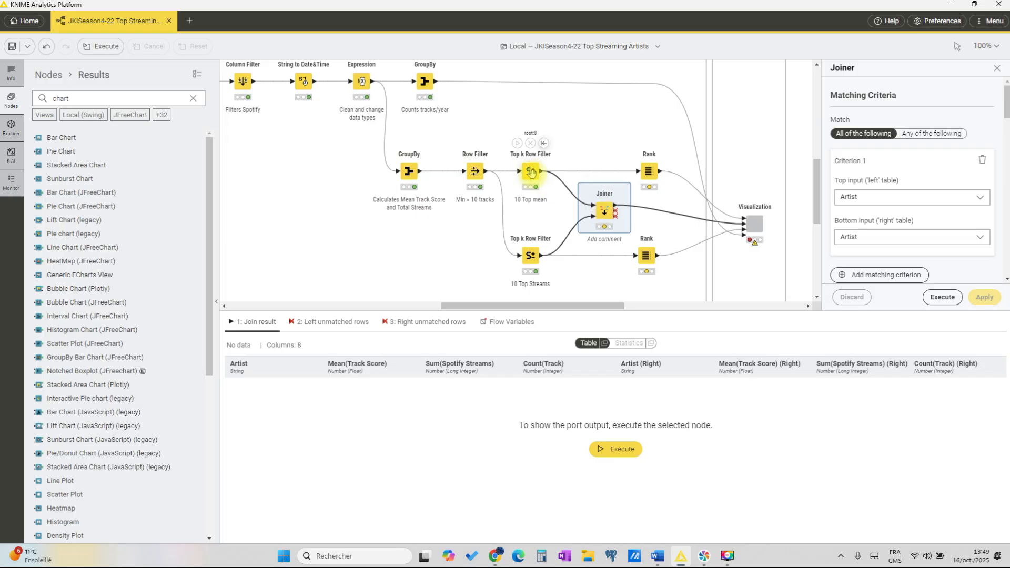
pyautogui.click(530, 256)
# Step: Check the Joiner's matching columns and included rows, then execute it to list the artists present in both top-10 tables
pyautogui.click(610, 211)
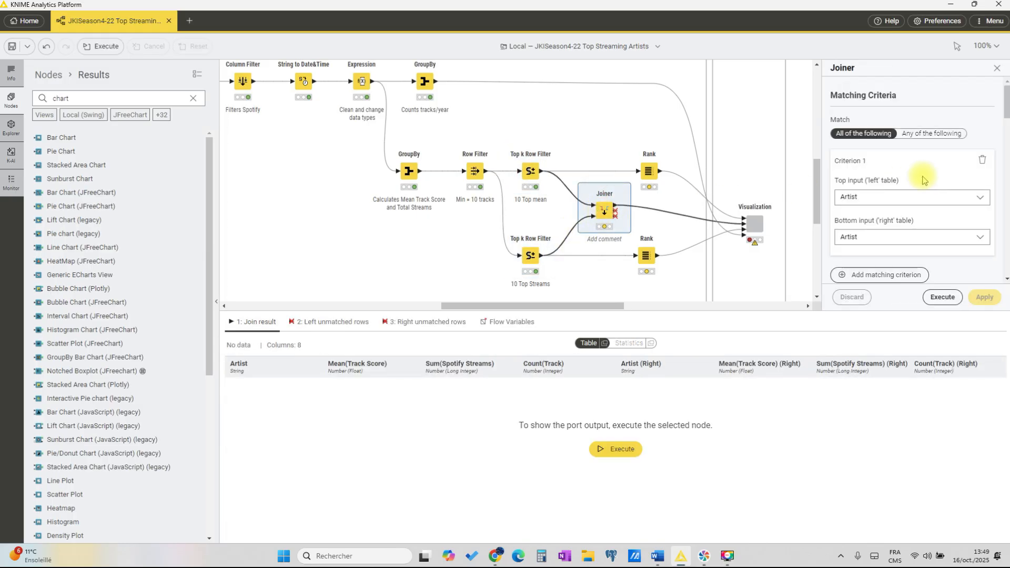
pyautogui.scroll(-1, 905, 181)
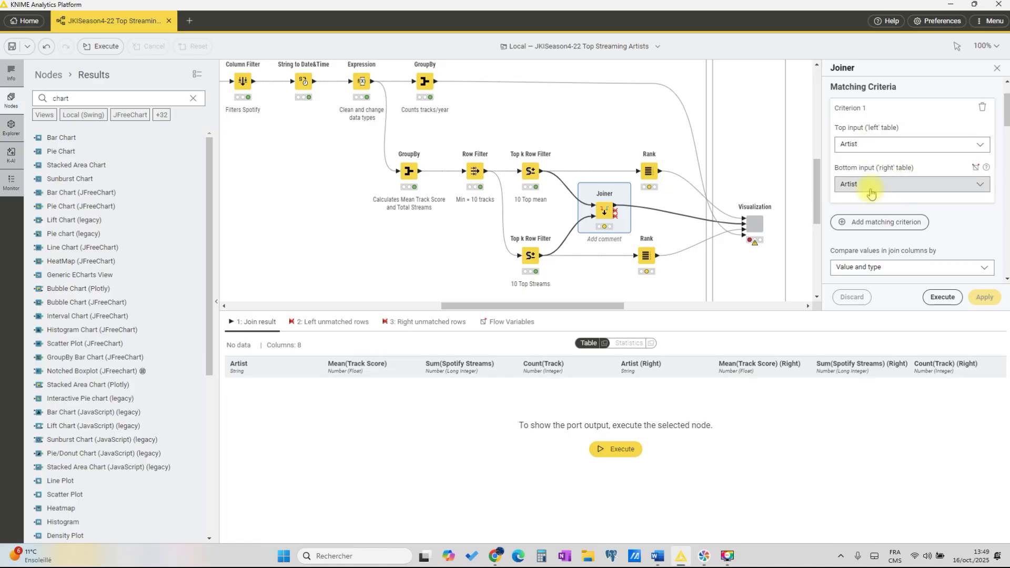
pyautogui.scroll(-3, 871, 193)
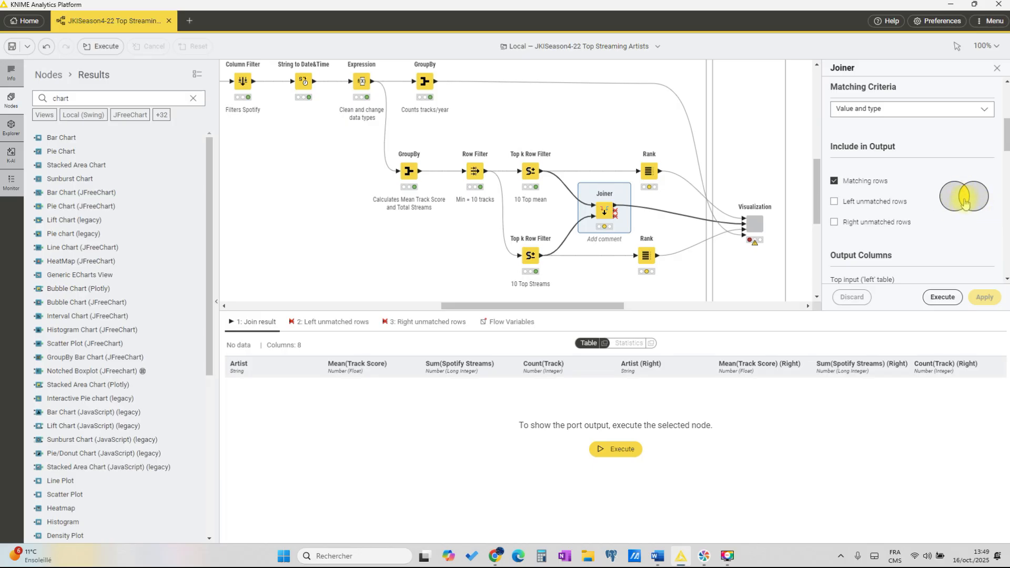
pyautogui.click(942, 297)
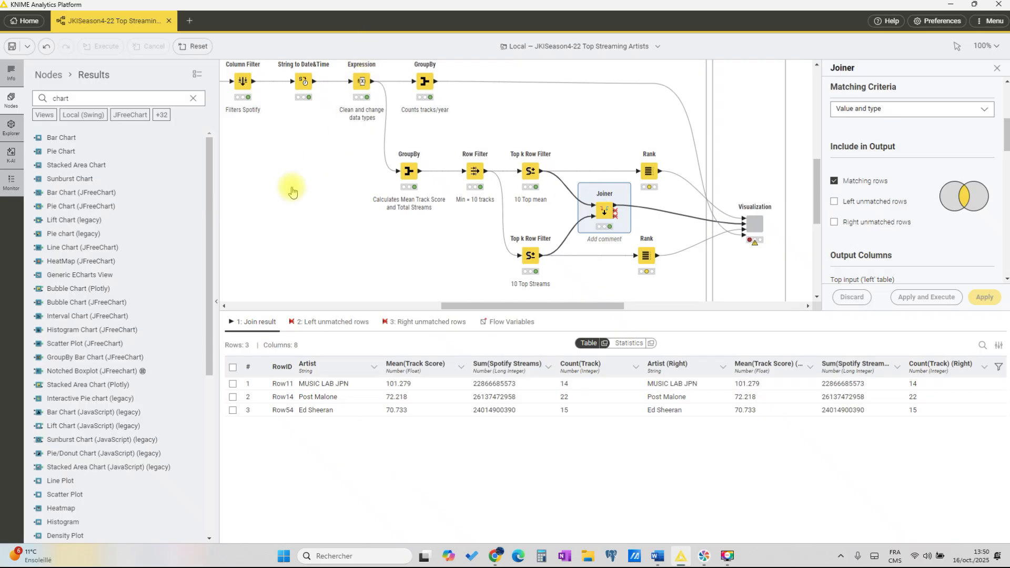
pyautogui.moveTo(335, 311); pyautogui.dragTo(336, 340)
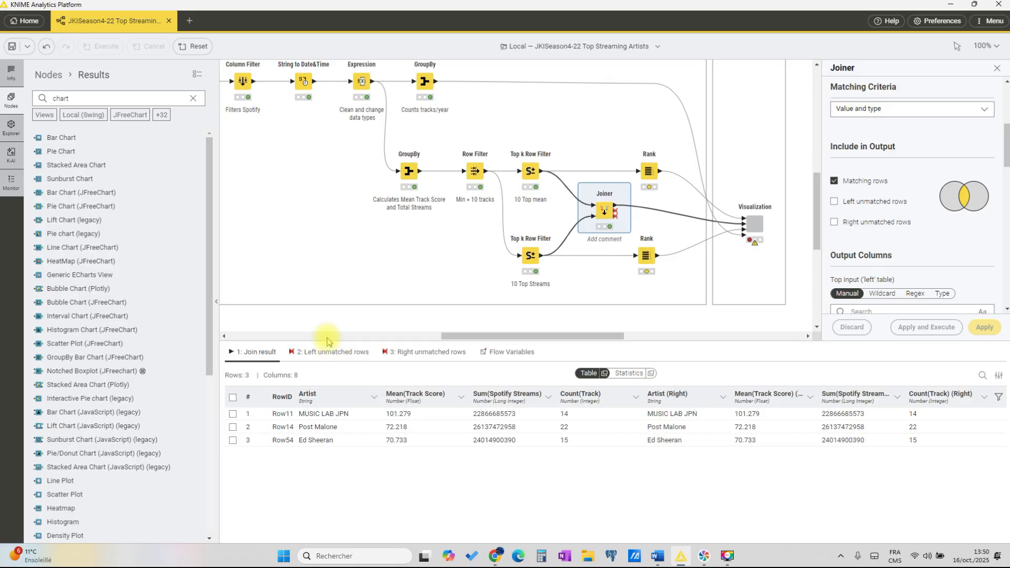
pyautogui.hscroll(5, 610, 335)
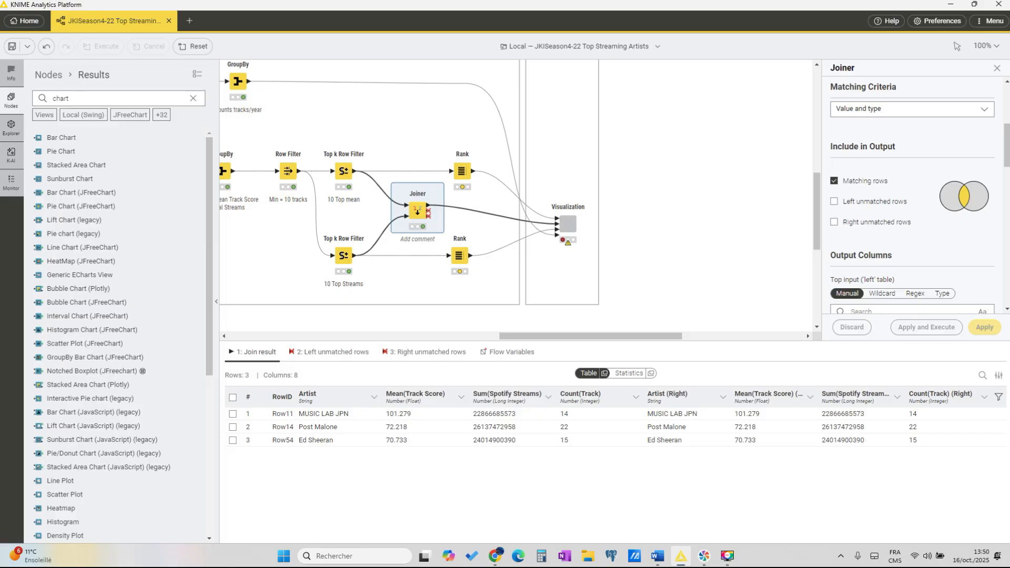
# Step: Open the Visualization component and examine its inner nodes and the script of the Generic ECharts View
pyautogui.rightClick(565, 223)
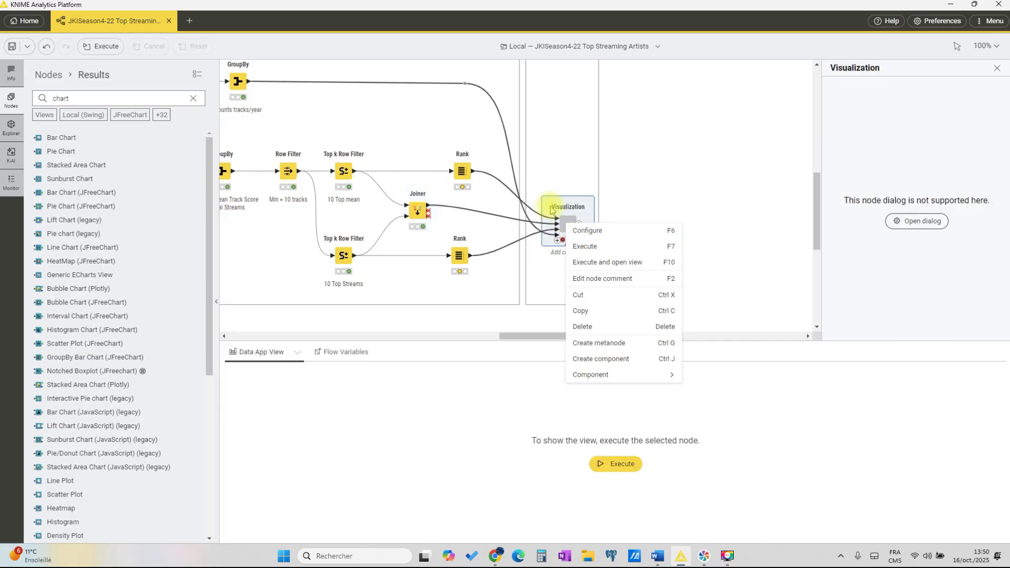
pyautogui.moveTo(594, 378)
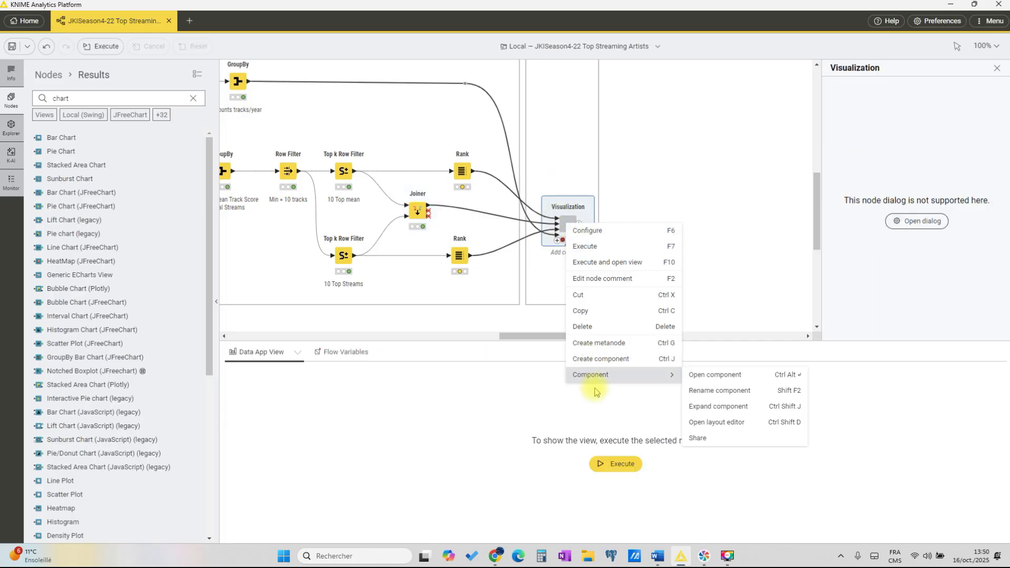
pyautogui.click(721, 375)
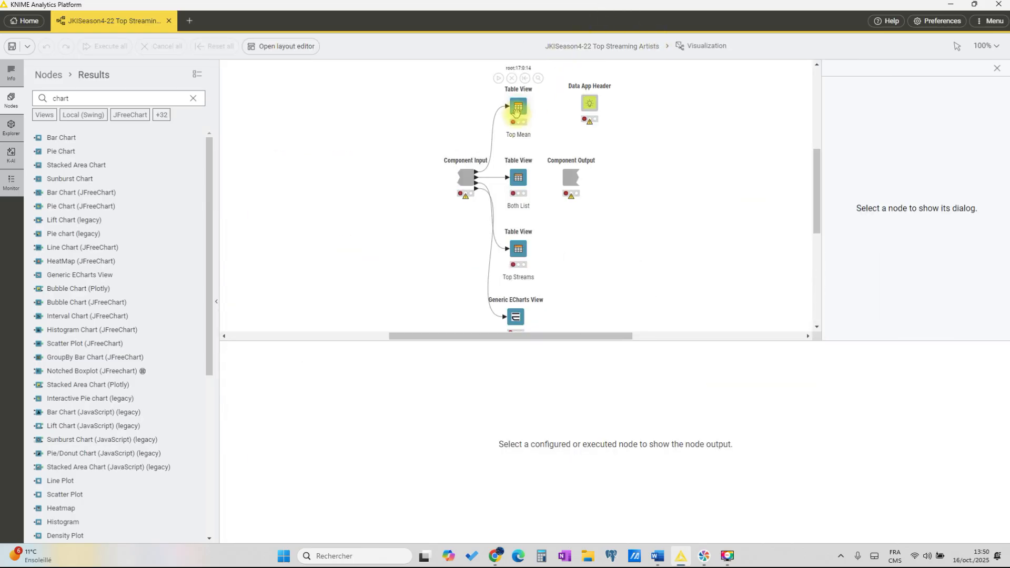
pyautogui.click(514, 317)
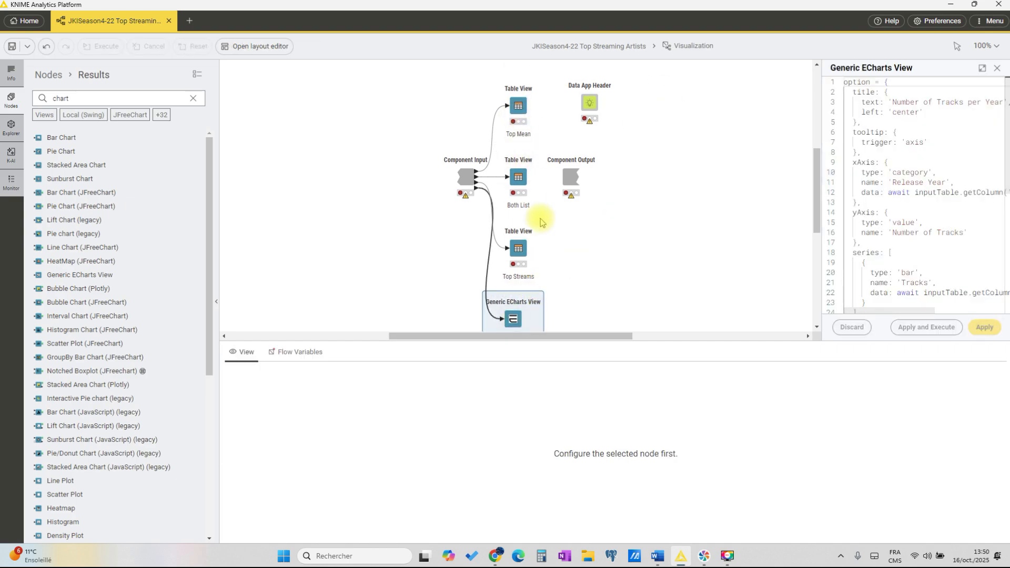
pyautogui.scroll(-2, 537, 212)
# Step: Execute the Visualization component from the main workflow, then view the bar chart of its inner Generic ECharts View
pyautogui.click(612, 46)
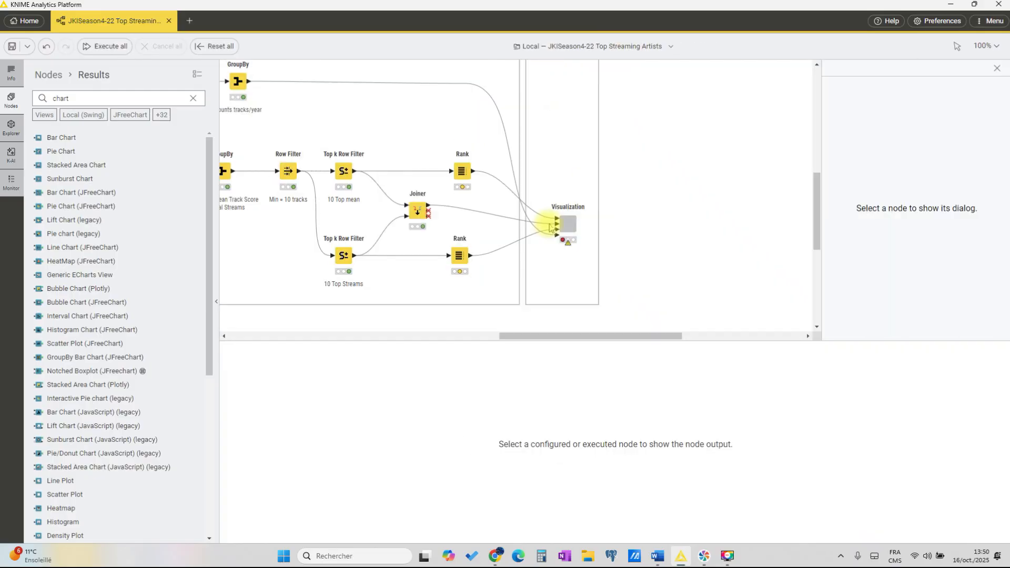
pyautogui.click(561, 223)
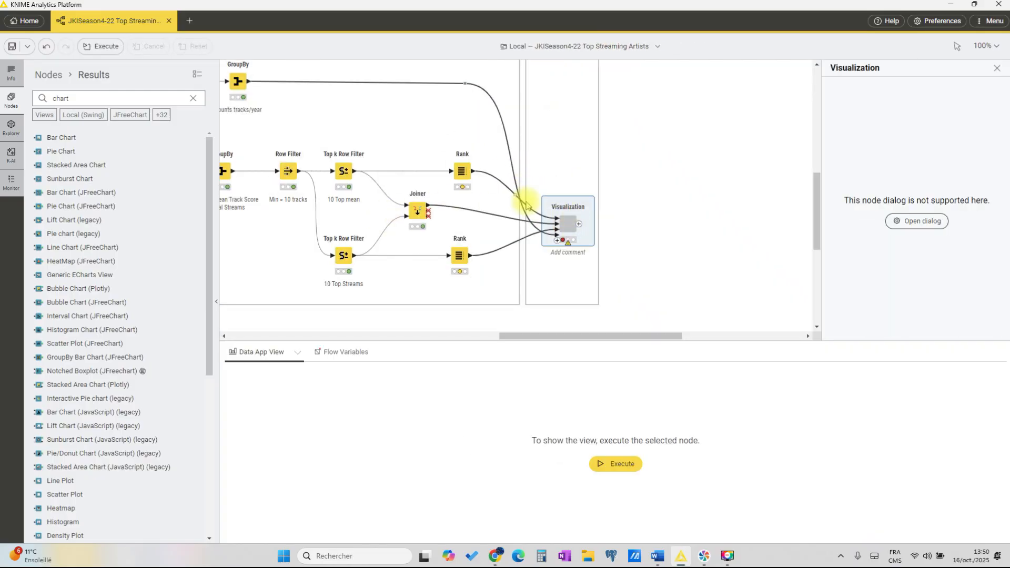
pyautogui.rightClick(566, 229)
pyautogui.moveTo(653, 396)
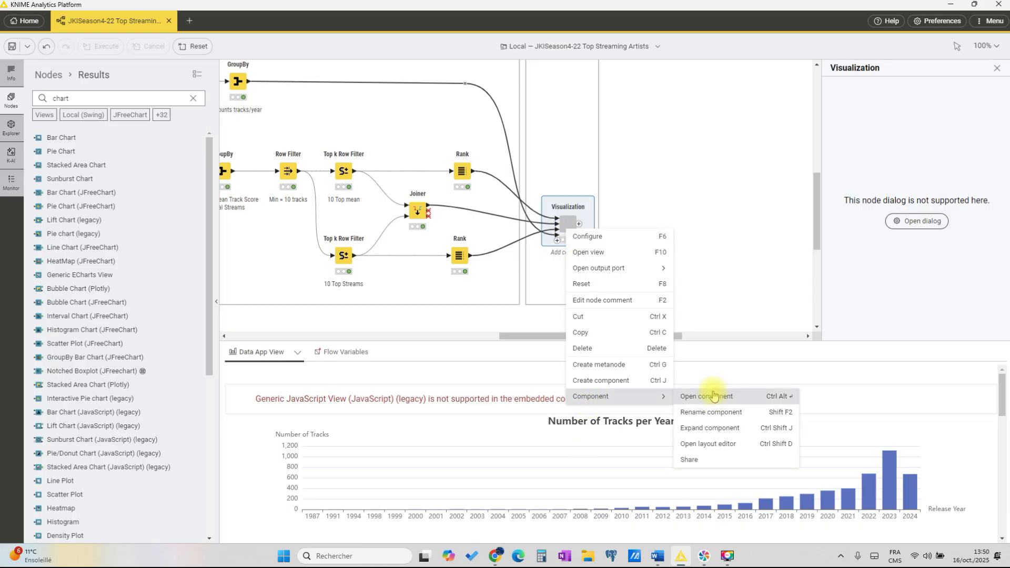
pyautogui.click(706, 396)
pyautogui.scroll(1, 374, 133)
pyautogui.moveTo(524, 321)
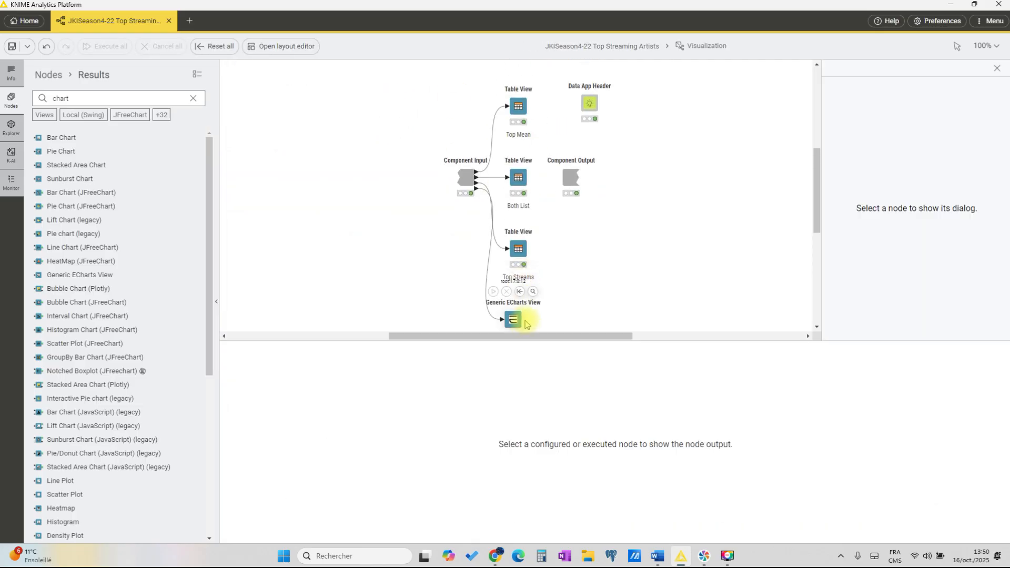
pyautogui.click(535, 291)
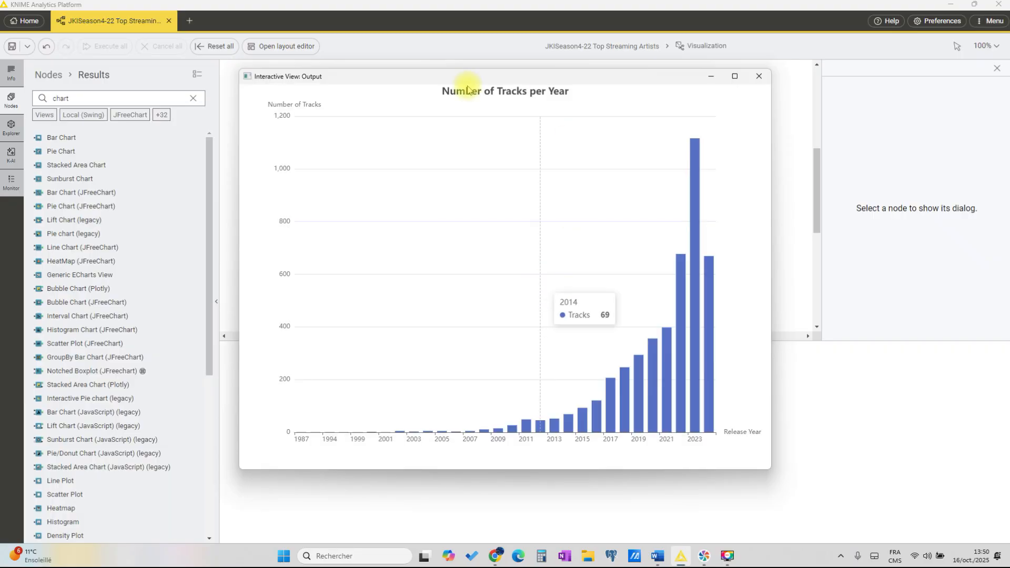
pyautogui.click(759, 79)
# Step: View the table of the "Both List" Table View inside the component, then return to the main workflow
pyautogui.click(519, 177)
pyautogui.click(538, 150)
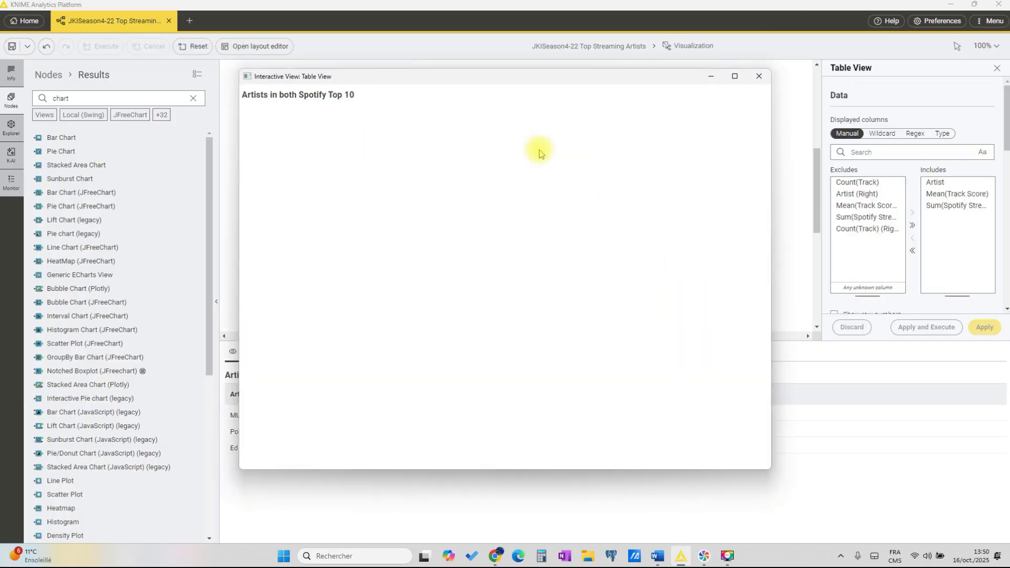
pyautogui.click(759, 77)
pyautogui.click(597, 47)
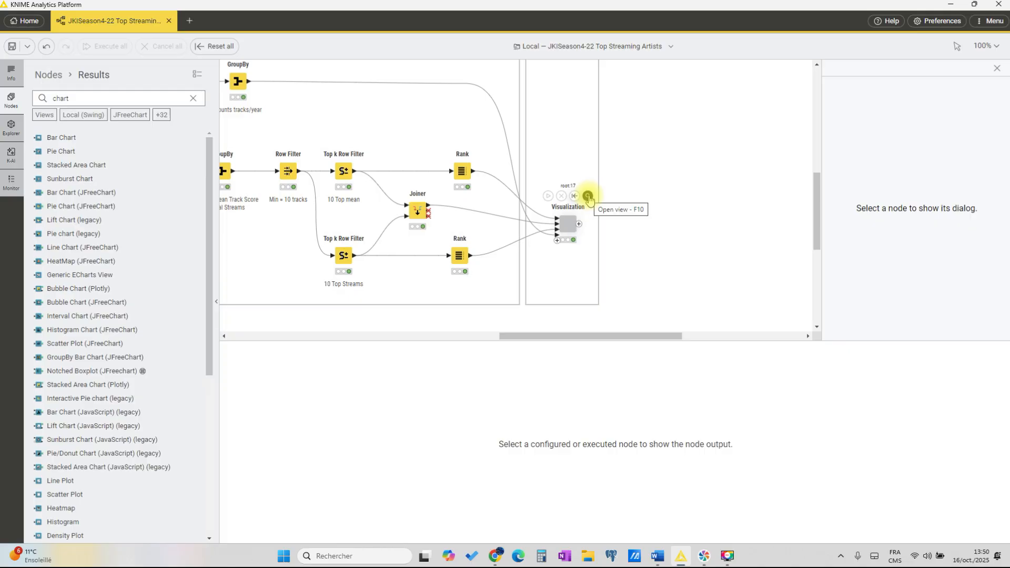
# Step: Open the Visualization component's combined view, examine its tracks-per-year chart and three artist tables, and close it
pyautogui.click(588, 197)
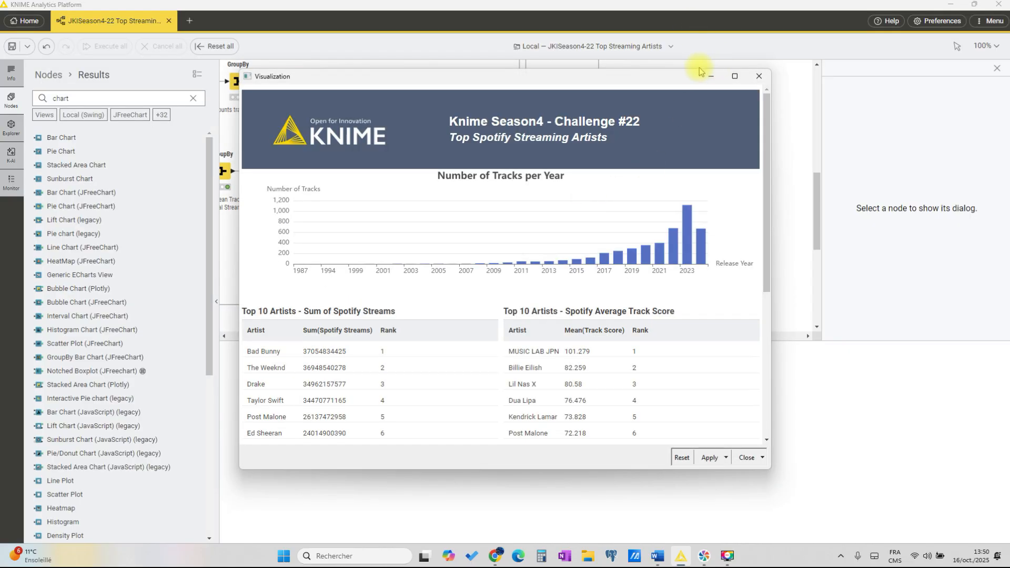
pyautogui.moveTo(696, 70); pyautogui.dragTo(697, 1)
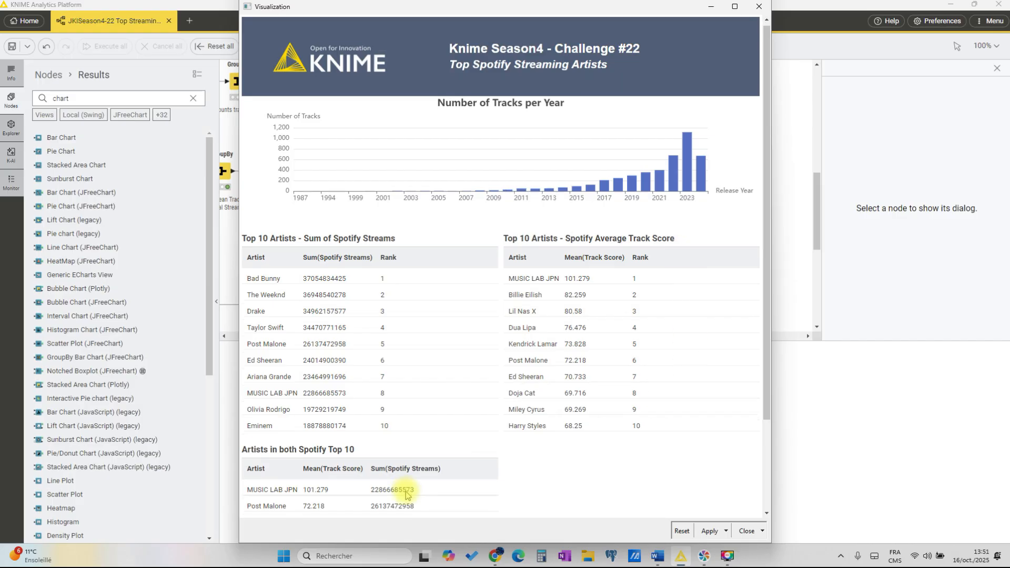
pyautogui.scroll(-1, 398, 484)
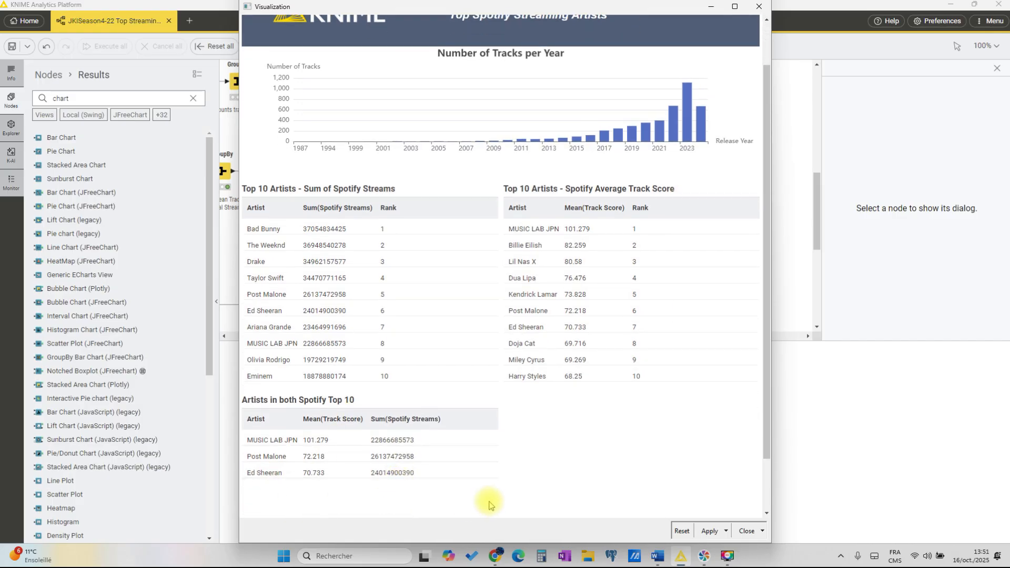
pyautogui.scroll(1, 489, 506)
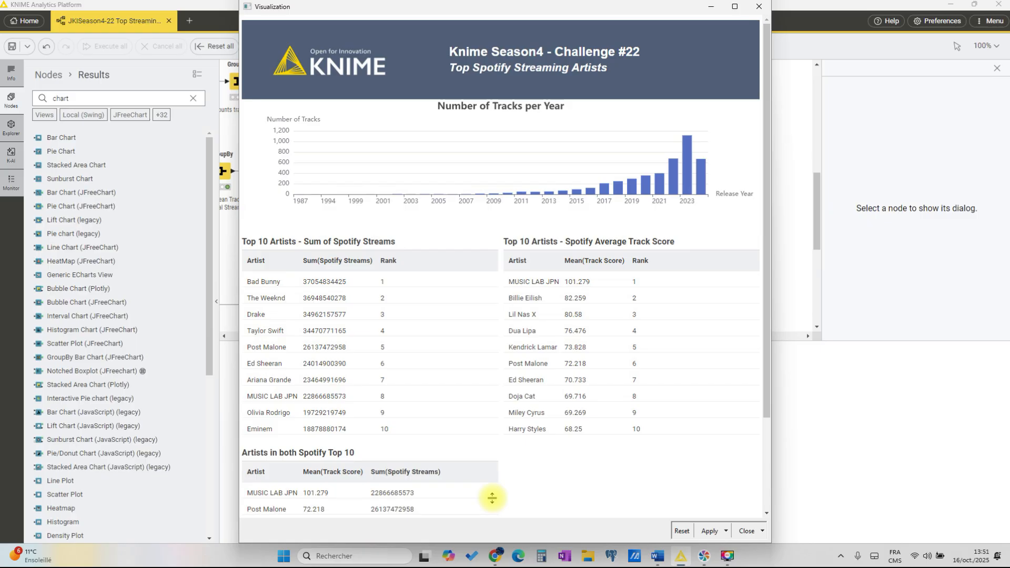
pyautogui.click(758, 7)
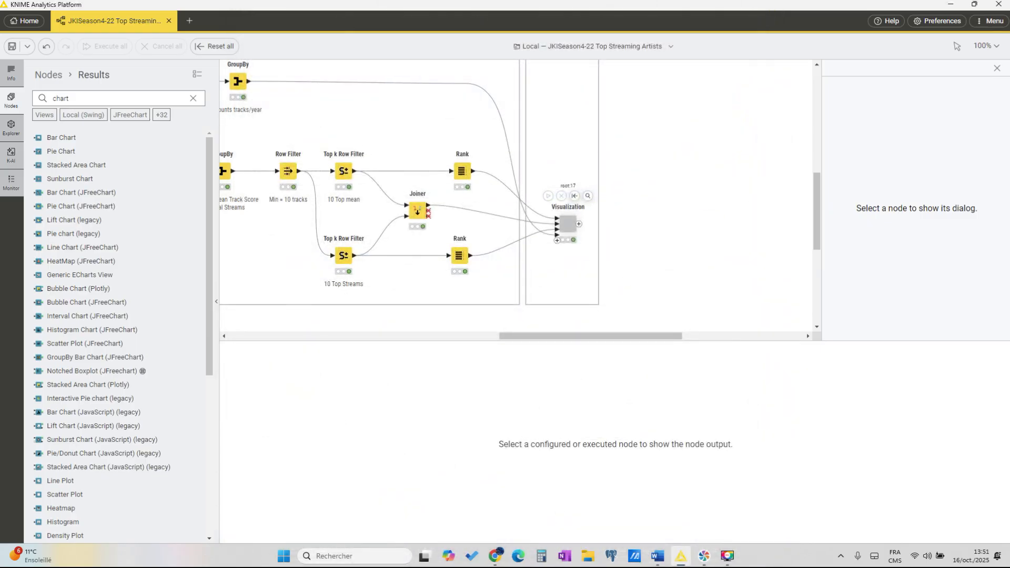